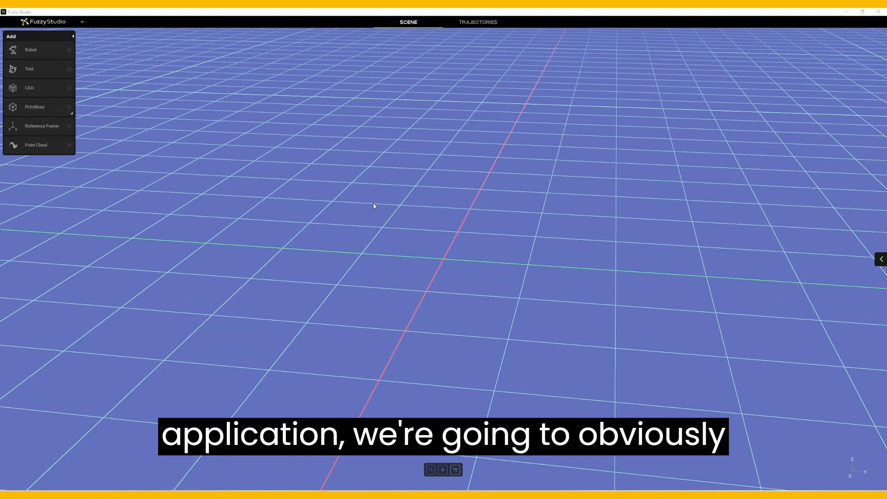
Add the Kuka KR 12 R1810-2 robot from the robot library to the scene.
click(14, 52)
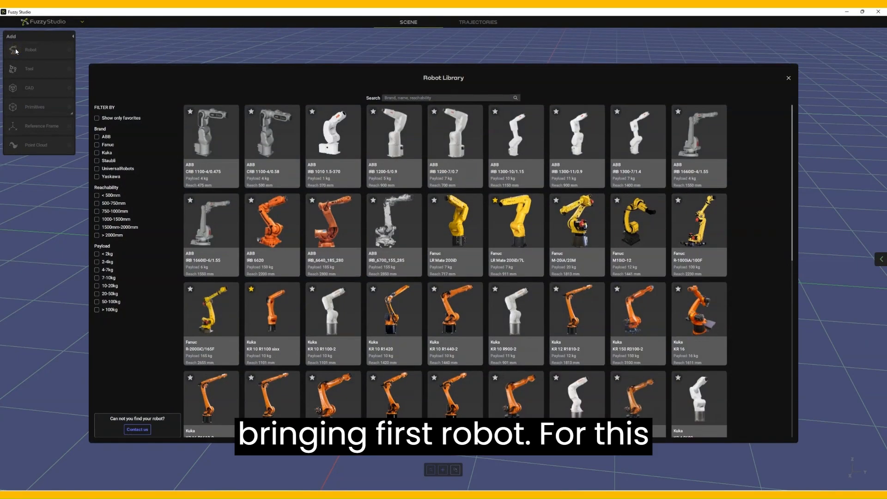
mouse_move(577, 318)
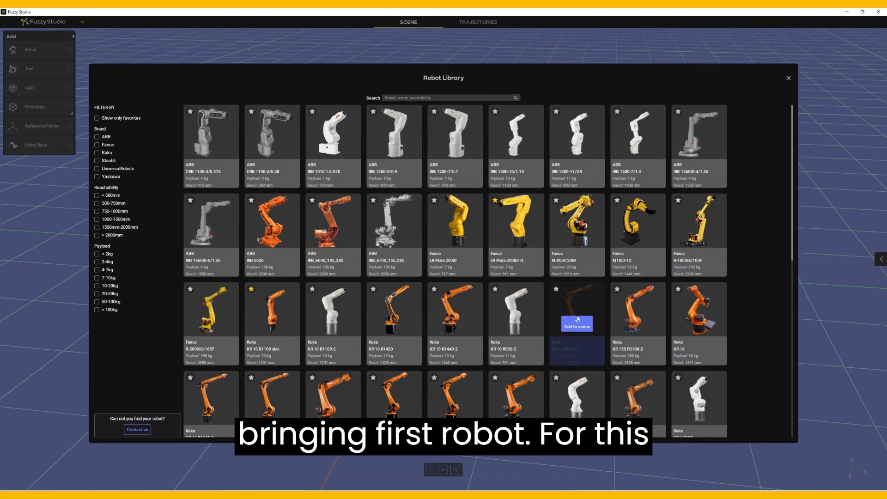
click(580, 329)
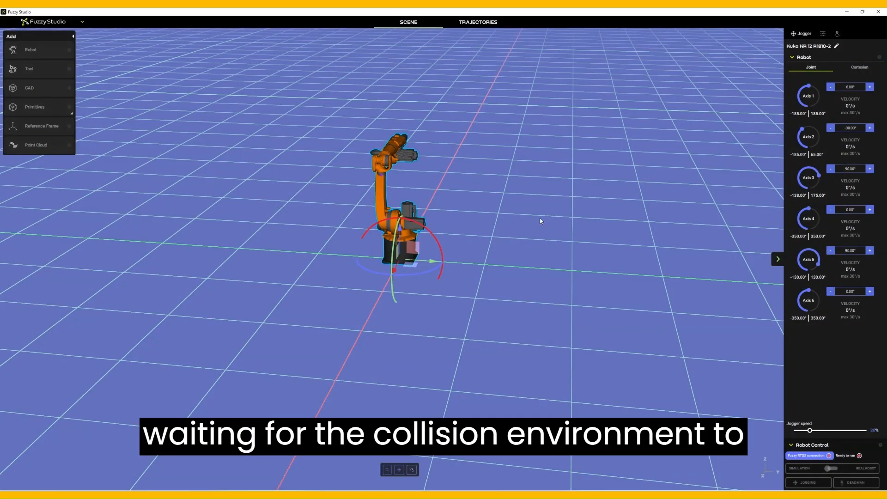
drag(541, 221, 342, 179)
scroll(343, 180, up, 4)
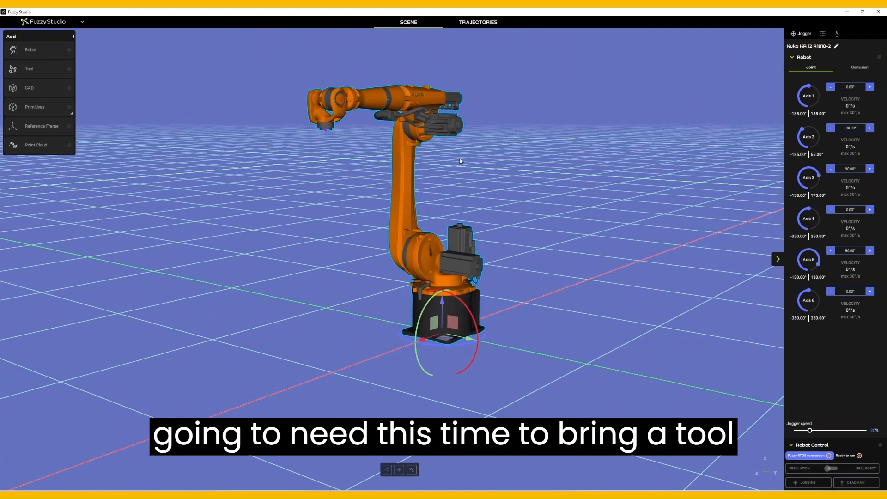
Review the TCP position and rotation of the custom Paint_Gun_Vertical_100mm tool in the tool library.
click(34, 73)
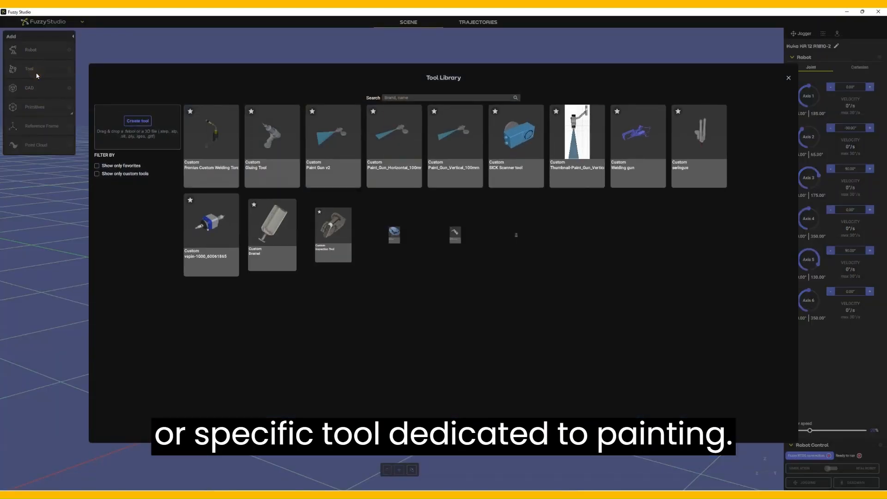
mouse_move(451, 134)
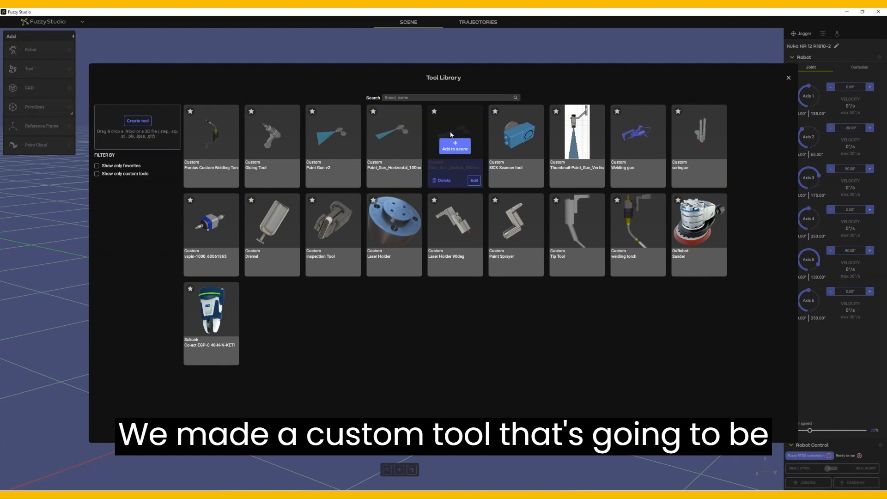
click(473, 180)
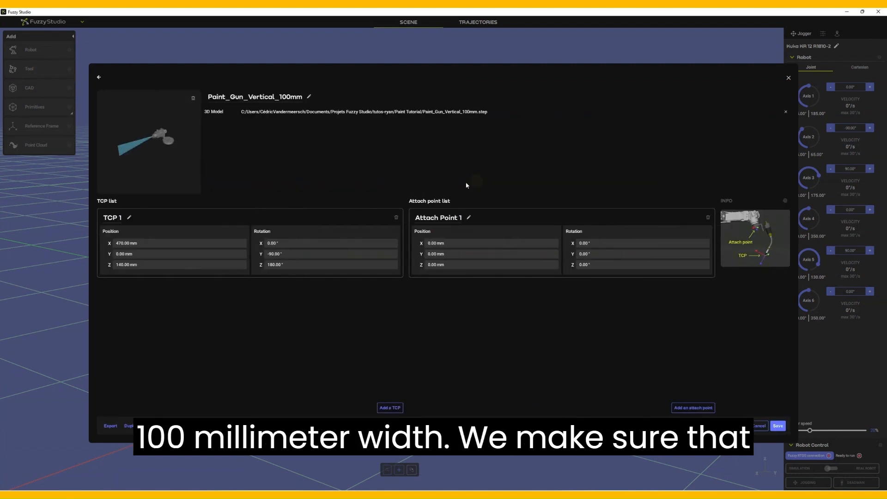
click(160, 239)
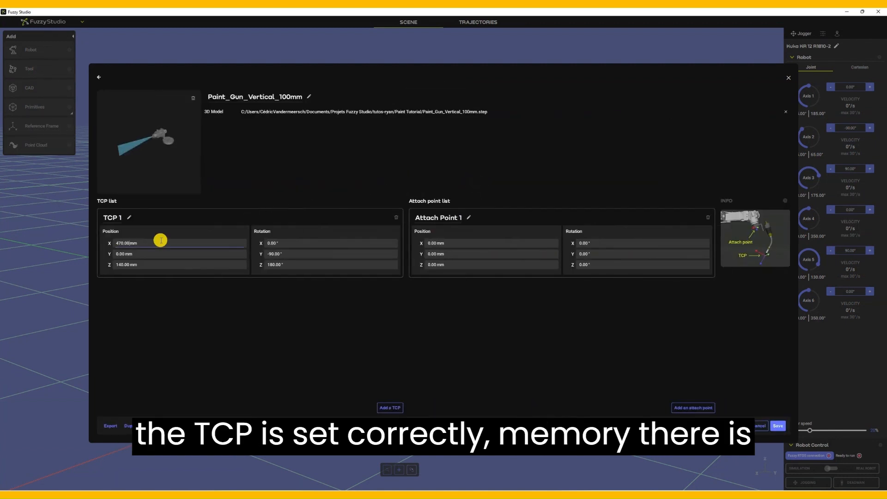
click(145, 264)
click(298, 265)
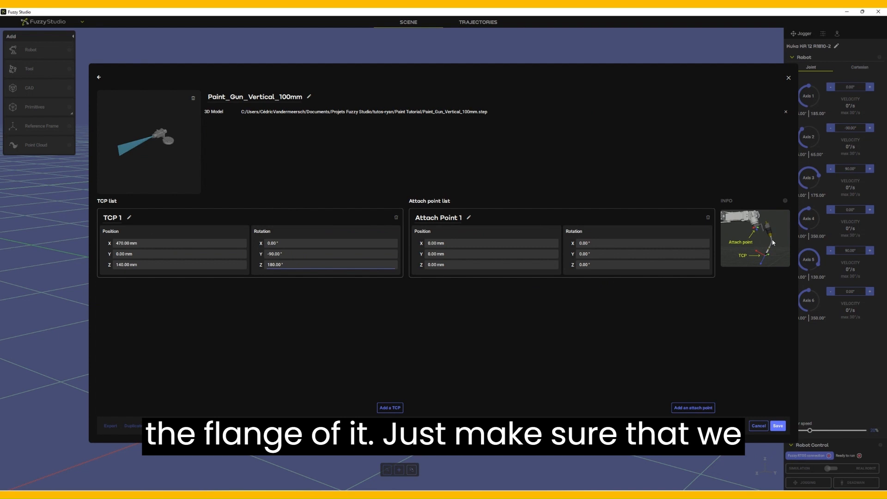
click(97, 77)
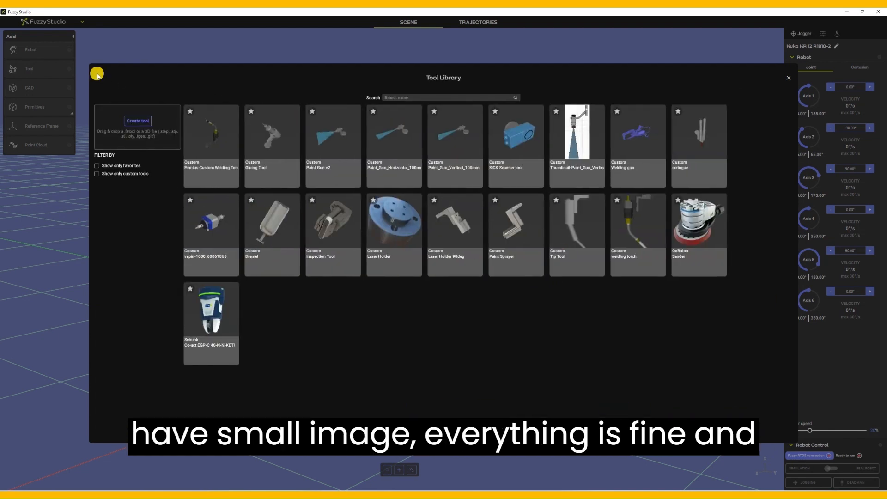
Attach the Paint_Gun_Vertical_100mm tool to the robot and jog its TCP so the spray cone points downward in front of the base.
click(453, 146)
drag(453, 146, 336, 186)
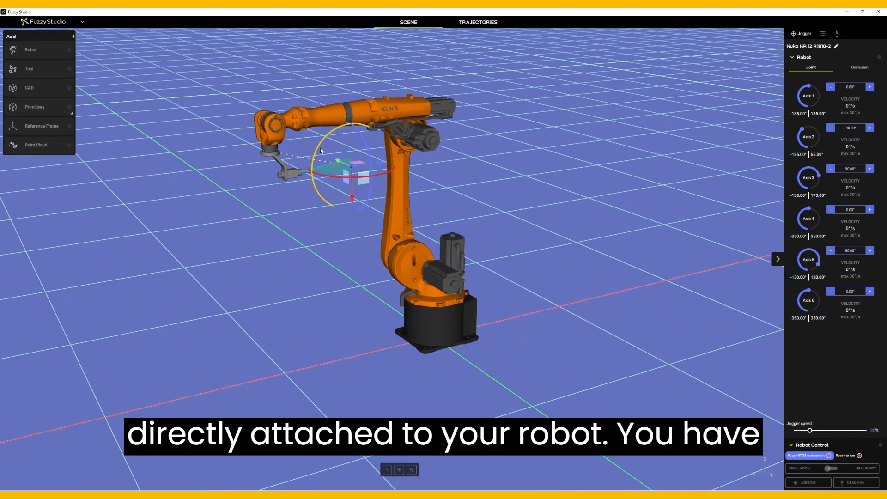
drag(318, 147, 365, 141)
drag(332, 169, 330, 267)
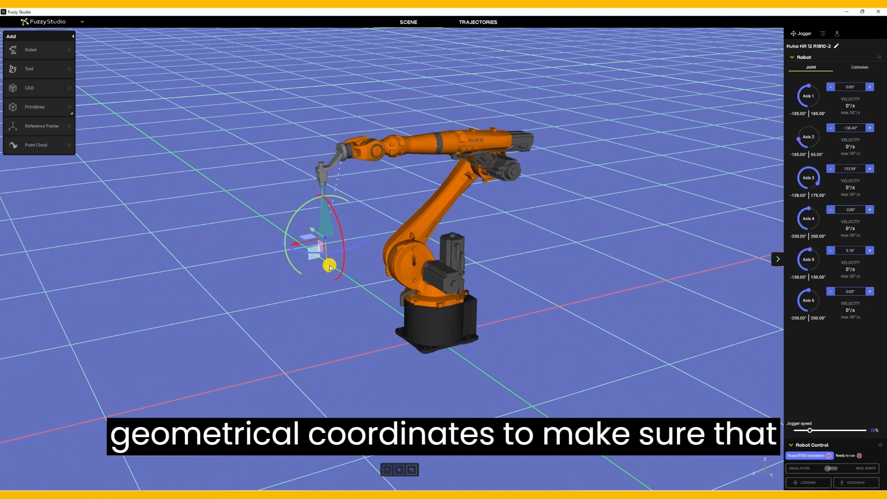
Import the propeller CAD model and place it in front of the robot at X 800 mm, Z 700 mm, with Ry at -90°.
click(37, 83)
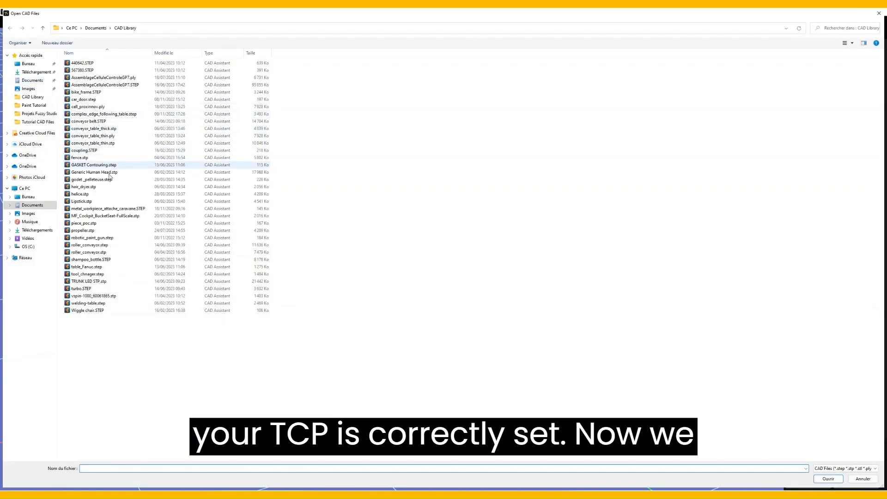
double_click(95, 231)
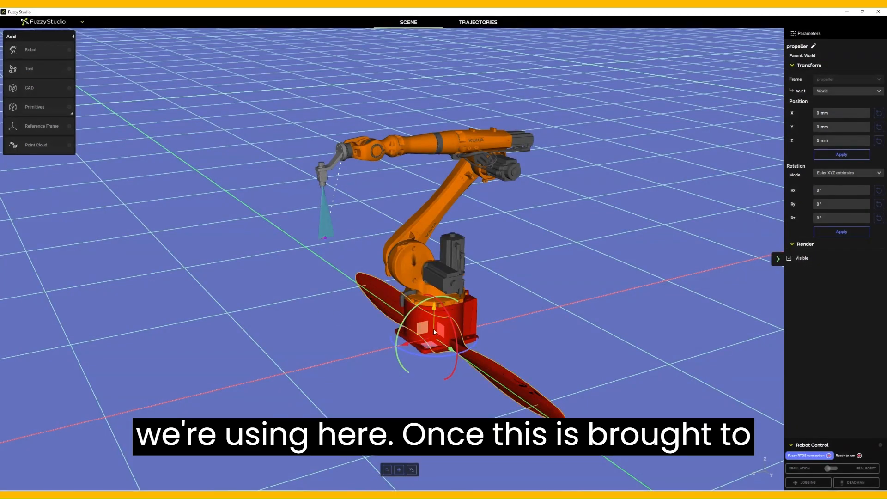
drag(406, 314, 360, 251)
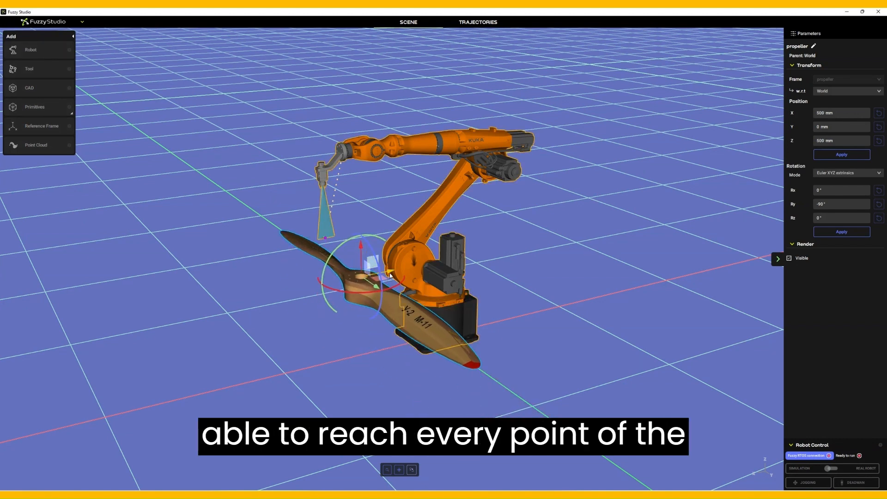
drag(376, 279, 353, 284)
middle_drag(528, 310, 375, 292)
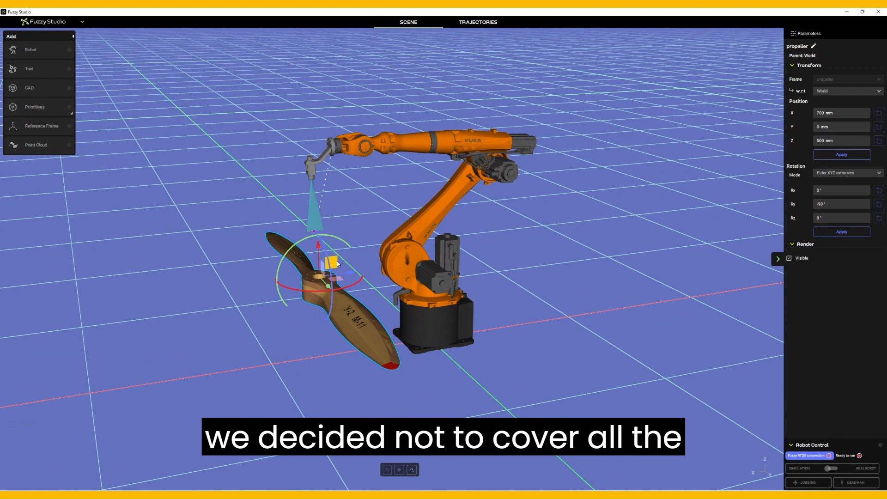
drag(332, 257, 312, 215)
middle_drag(312, 215, 220, 349)
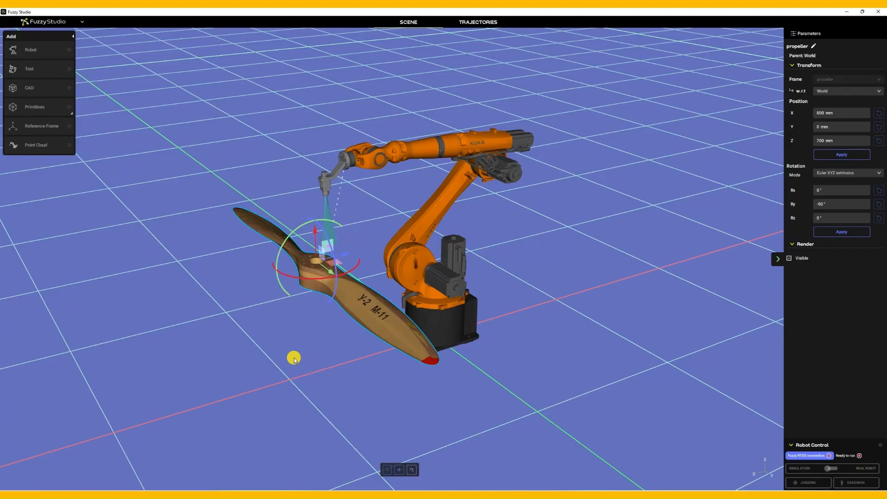
Save the robot's current pose as a new saved position named Home.
click(460, 27)
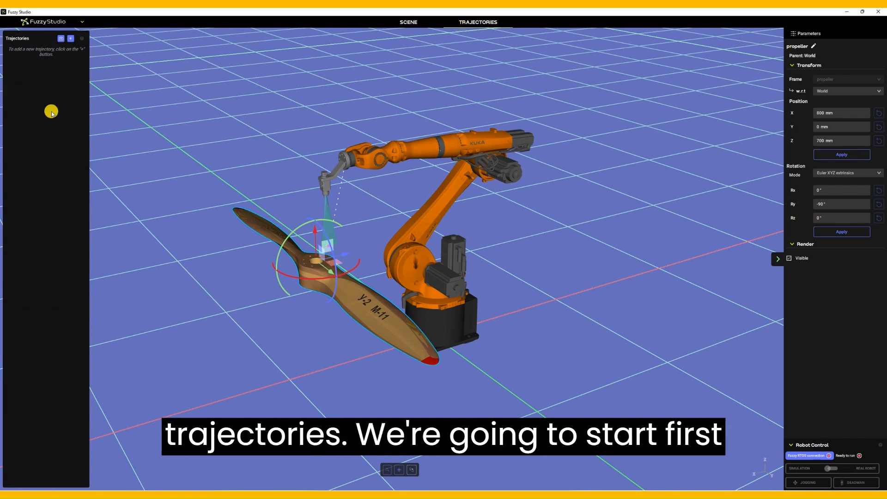
click(446, 141)
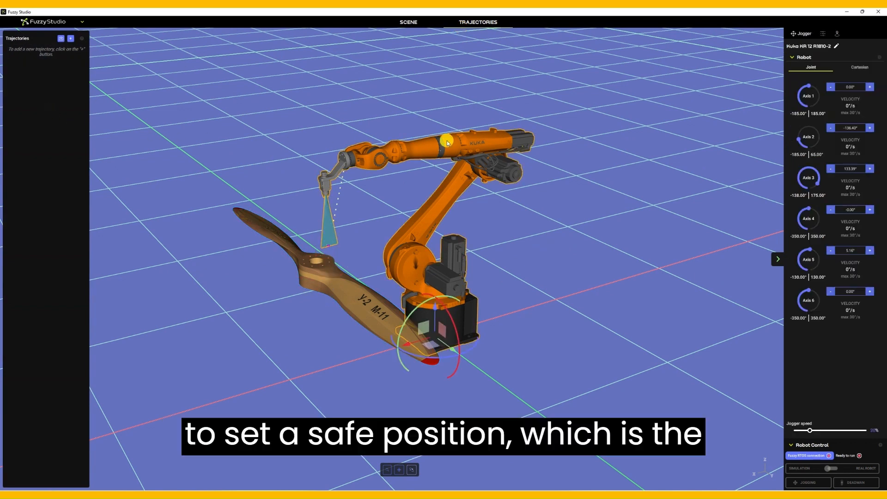
click(838, 34)
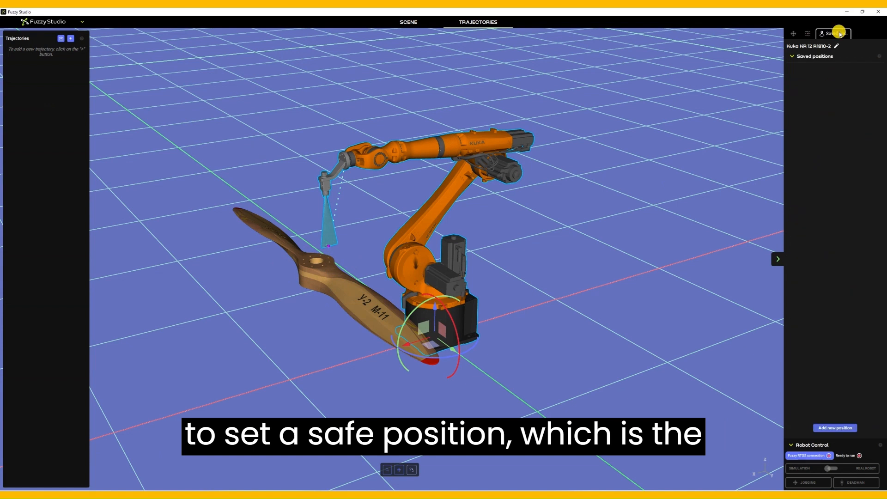
click(838, 427)
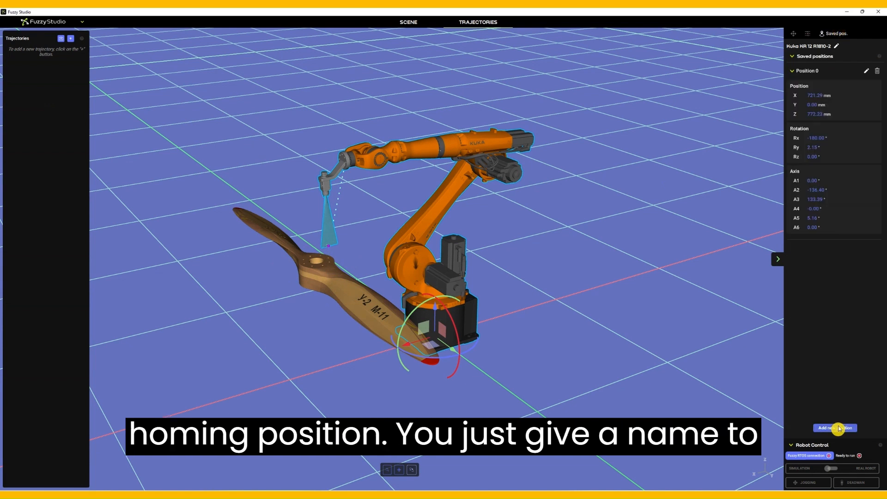
click(868, 70)
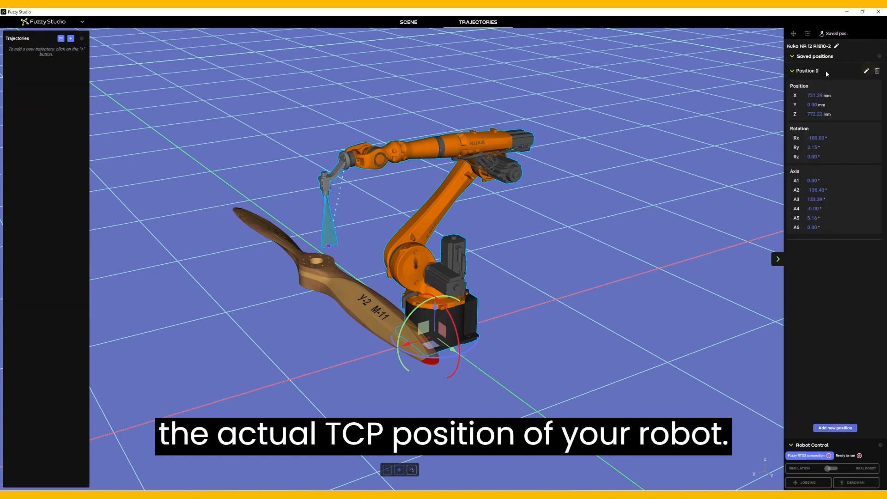
click(826, 72)
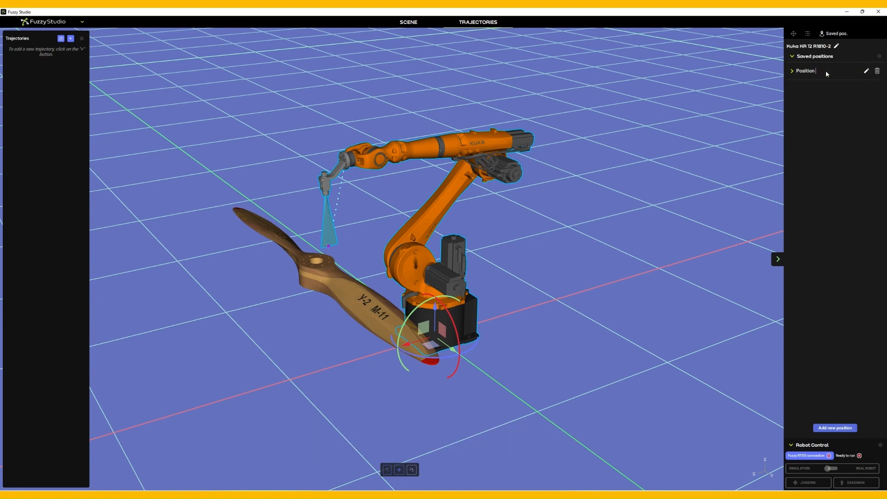
key(ctrl+a)
key(BackSpace)
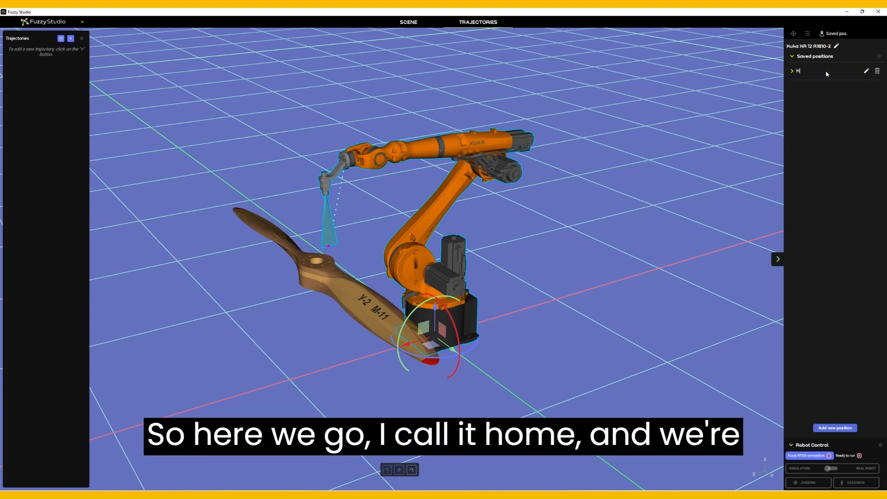
text(Home)
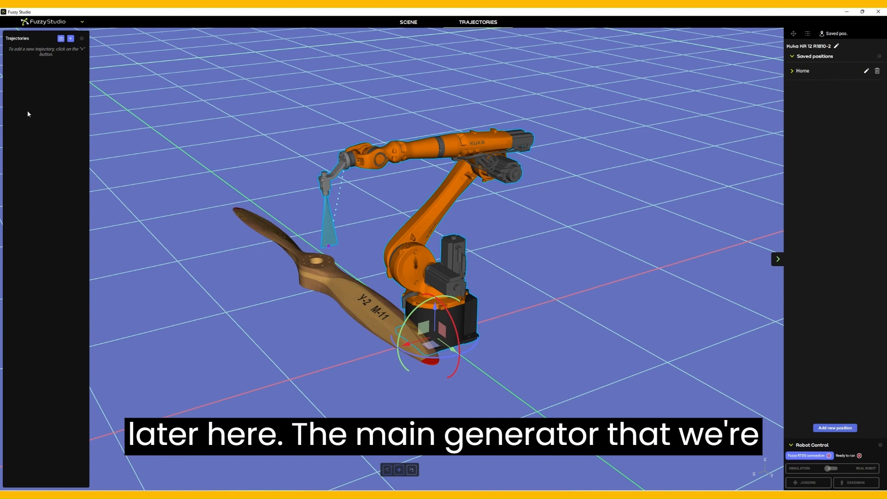
Create a new trajectory and add seven Cursor pose waypoints along the robot-side edge of the Y-2 M-11 blade, from the red tip toward the hub.
click(70, 38)
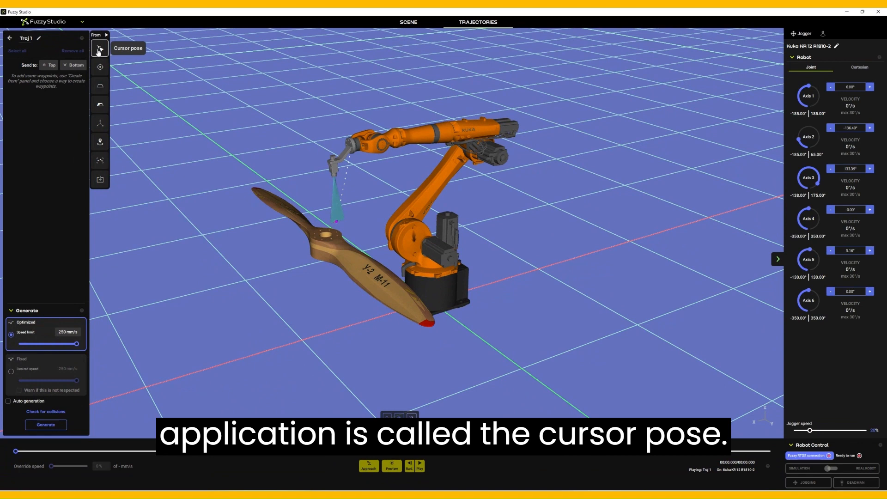
click(100, 47)
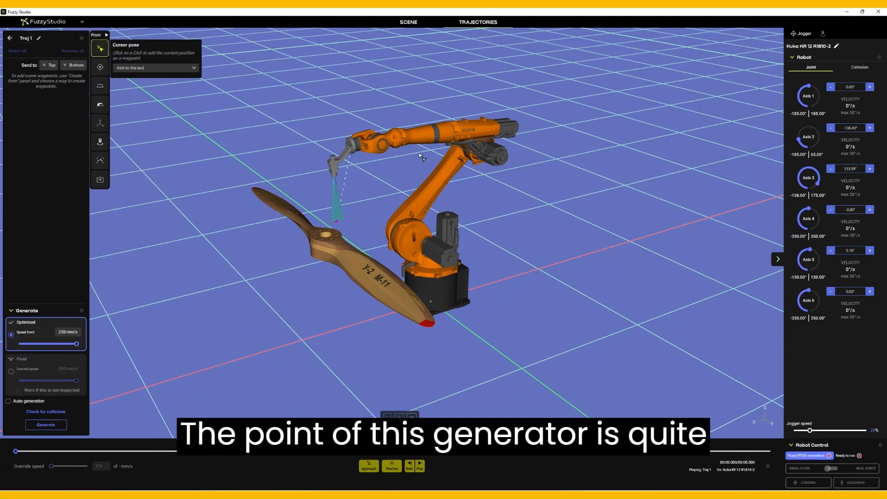
drag(502, 211, 316, 356)
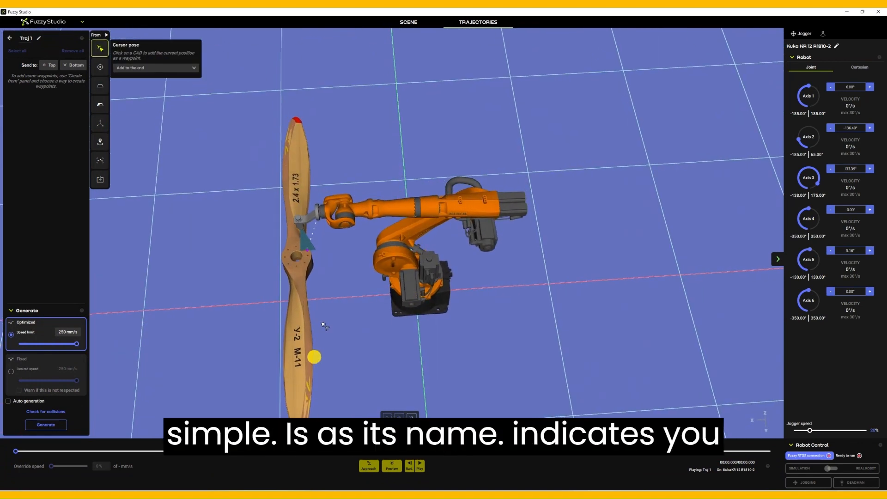
middle_drag(324, 326, 370, 213)
drag(378, 195, 362, 289)
scroll(295, 267, up, 5)
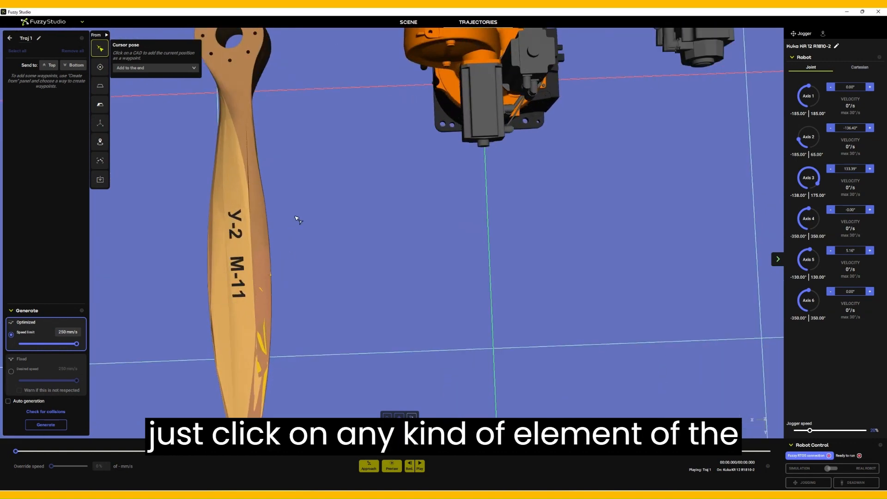
middle_drag(308, 254, 370, 177)
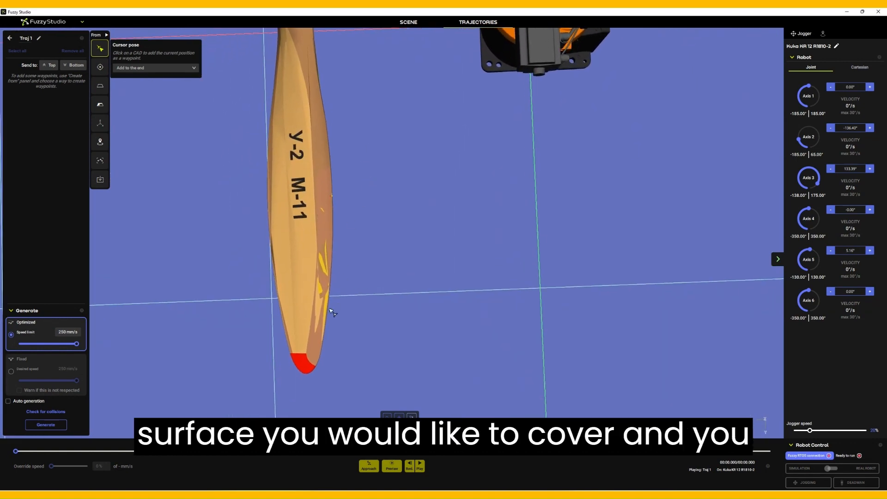
click(306, 366)
click(311, 343)
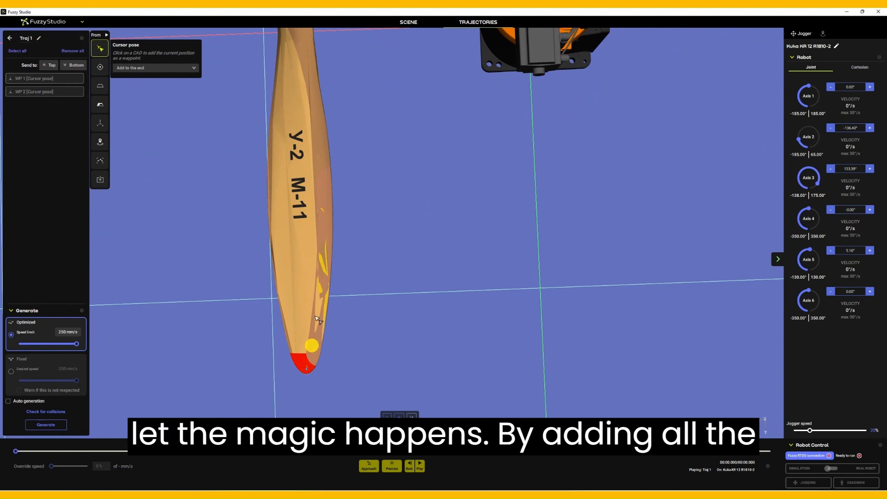
click(314, 304)
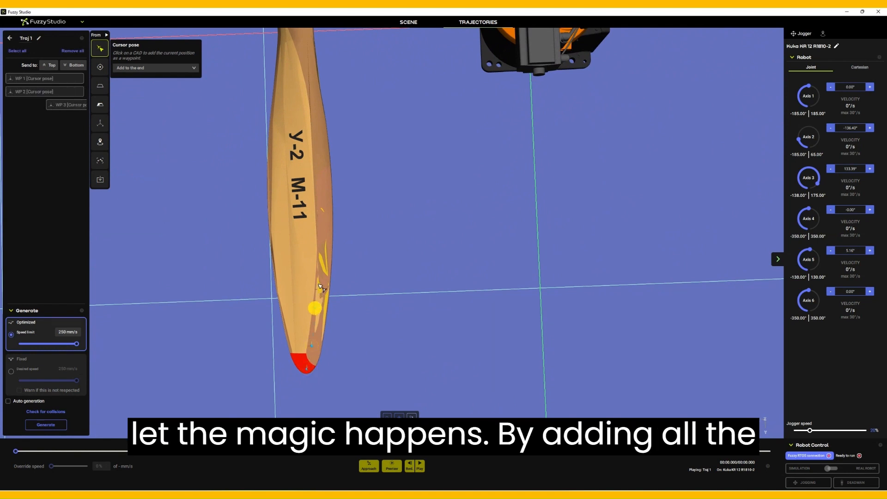
click(318, 169)
click(313, 125)
click(308, 84)
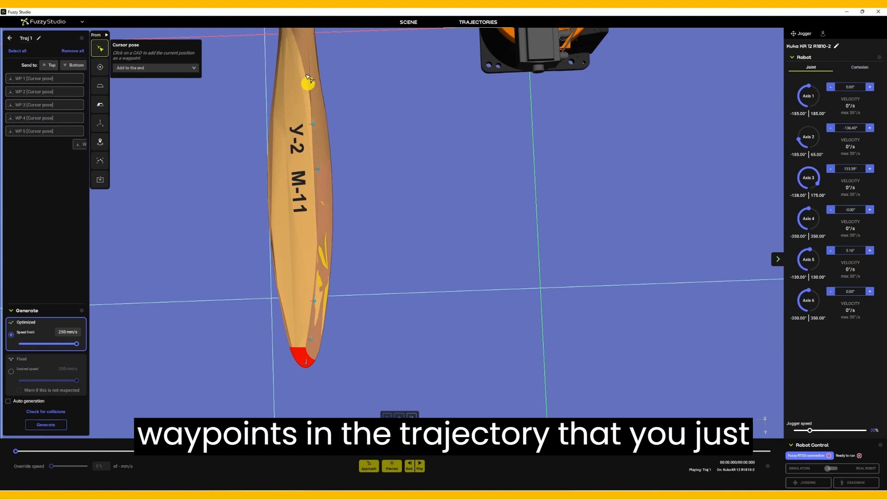
click(305, 49)
Add eight Cursor pose waypoints along the middle of the Y-2 M-11 blade, from the hub end toward the red tip.
click(293, 59)
click(296, 84)
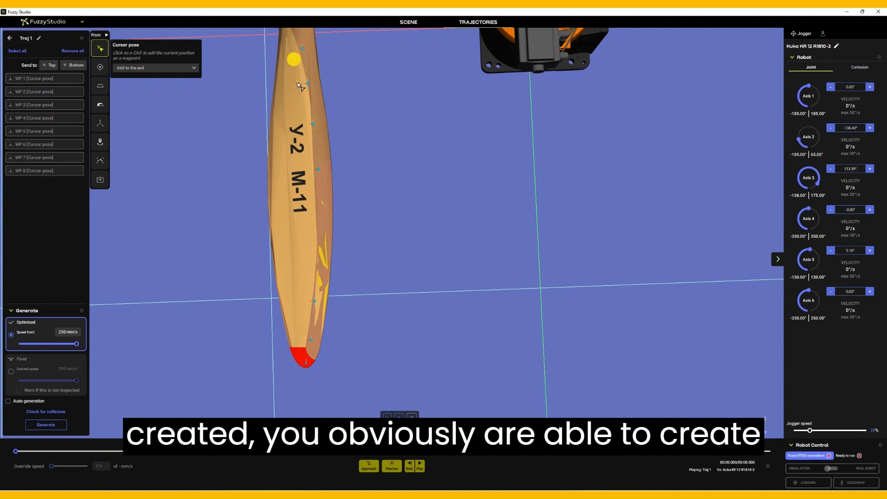
click(297, 124)
click(294, 203)
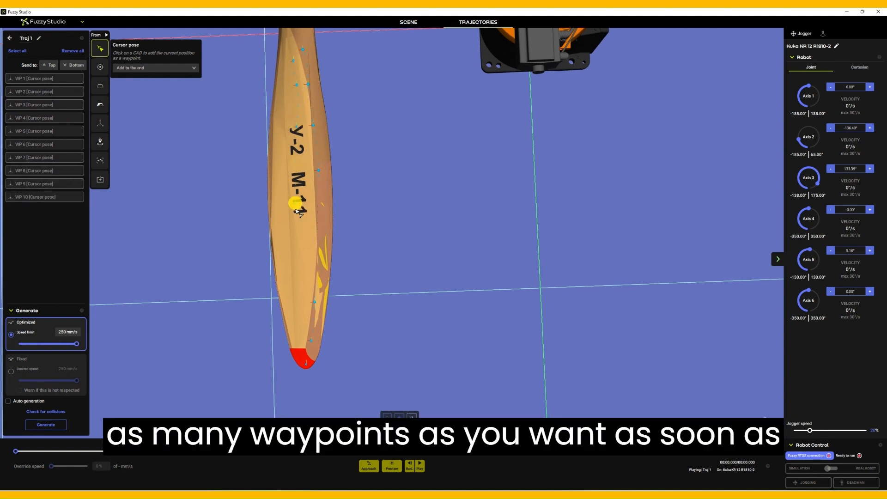
click(294, 234)
click(295, 263)
click(296, 299)
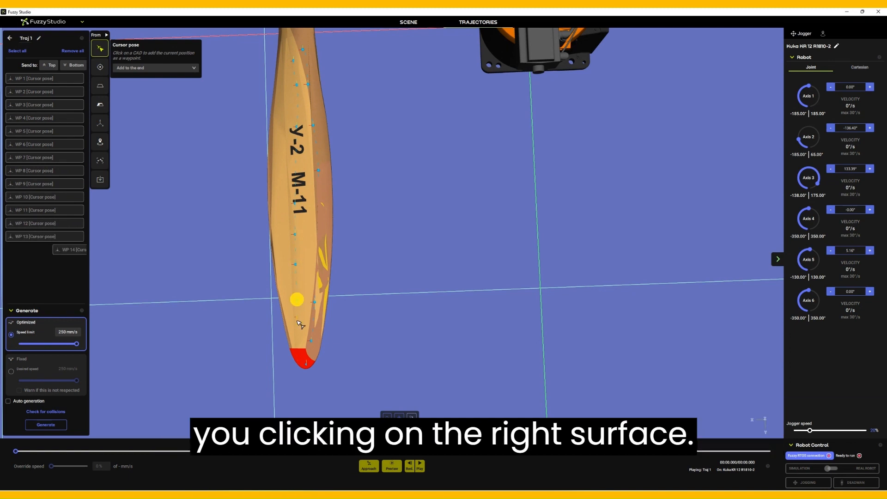
click(295, 343)
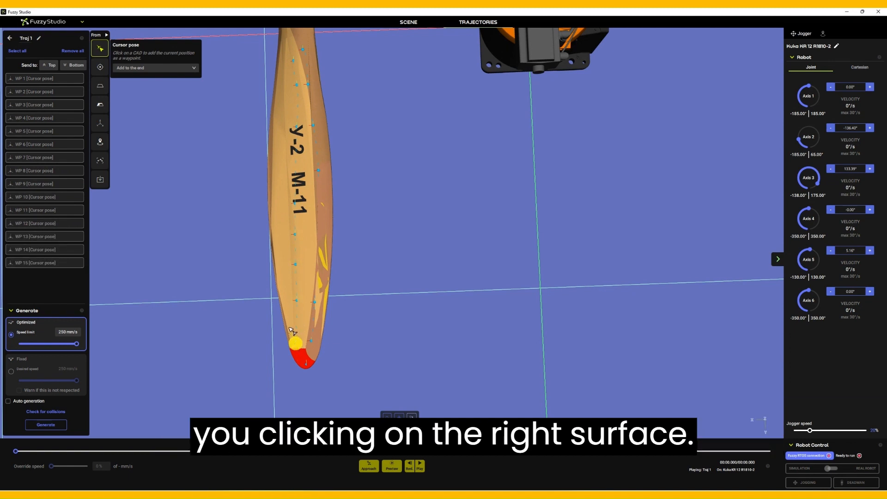
Add five Cursor pose waypoints along the blade edge farthest from the robot, from the red tip back toward the hub.
click(278, 284)
click(275, 195)
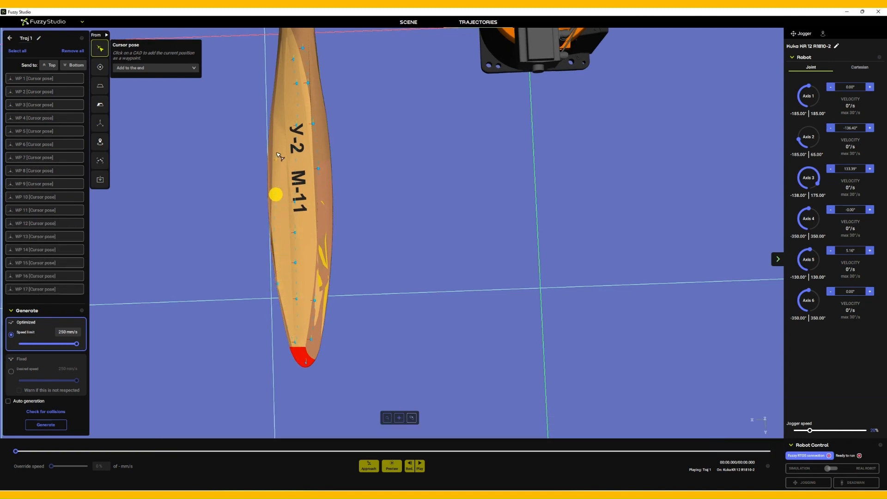
click(276, 149)
click(279, 110)
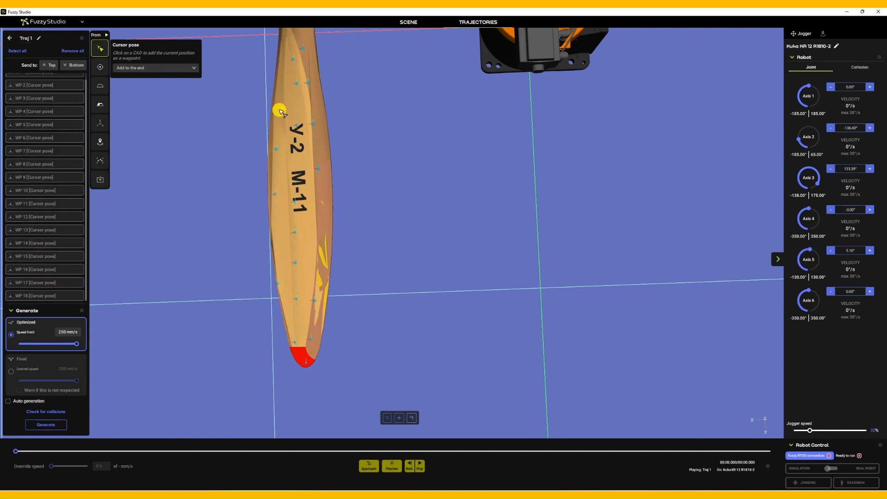
click(284, 79)
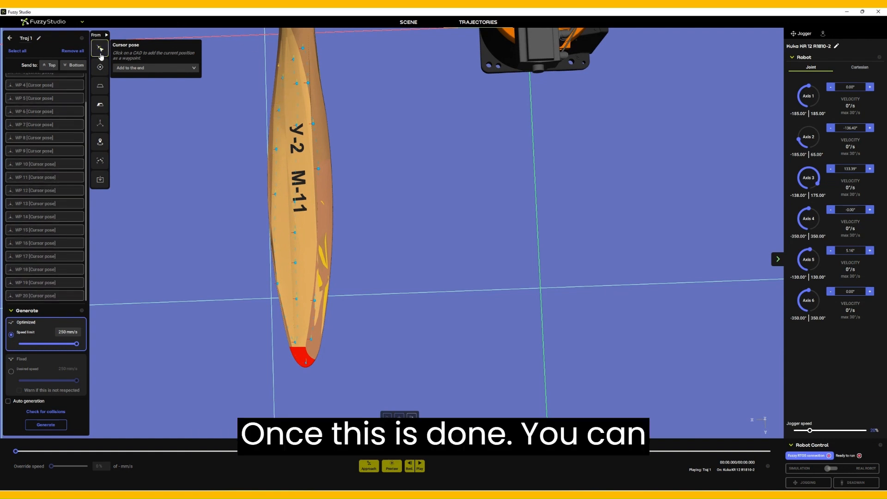
click(100, 52)
Insert the saved Home position as a waypoint at both the start and the end of the trajectory.
drag(176, 200, 338, 167)
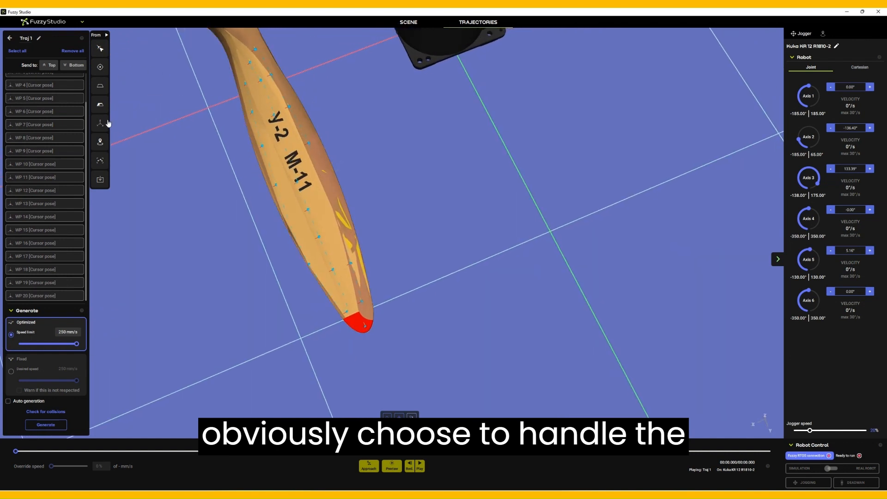
click(101, 142)
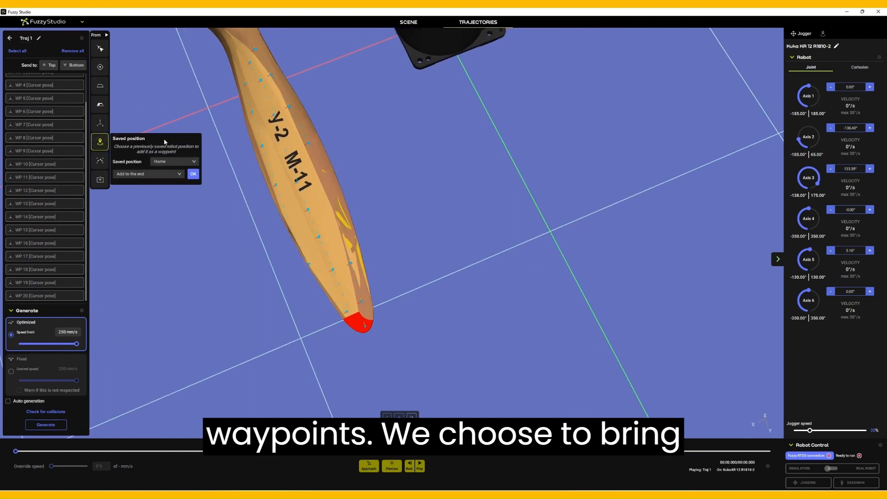
click(124, 174)
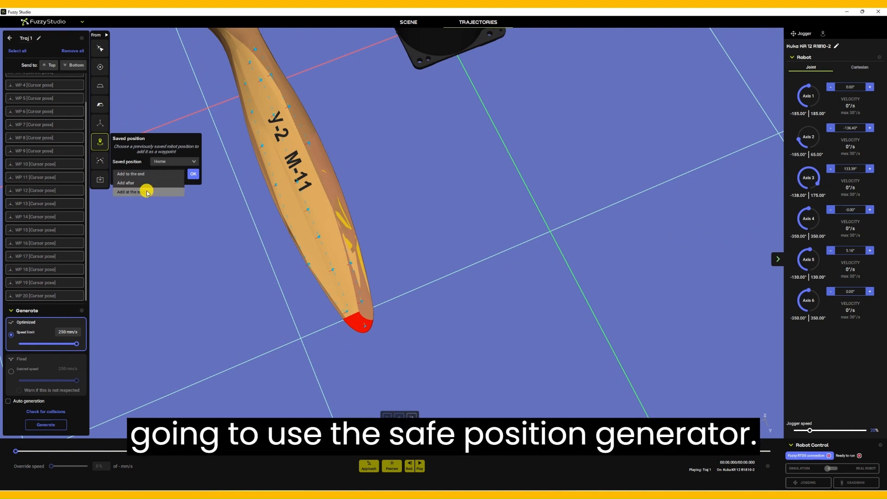
click(148, 192)
click(194, 174)
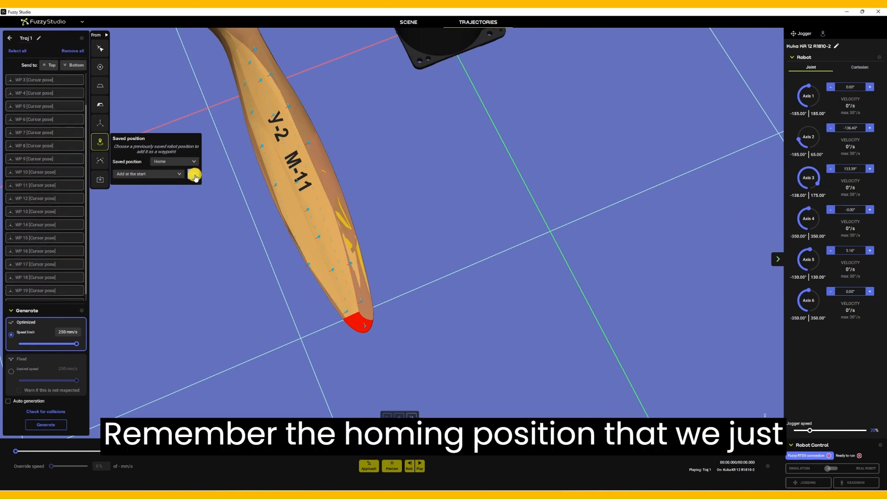
click(180, 175)
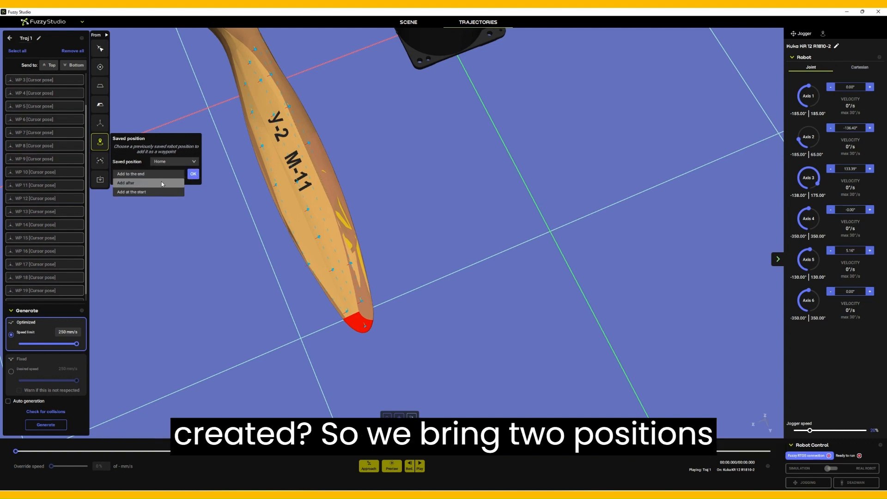
click(151, 174)
click(193, 174)
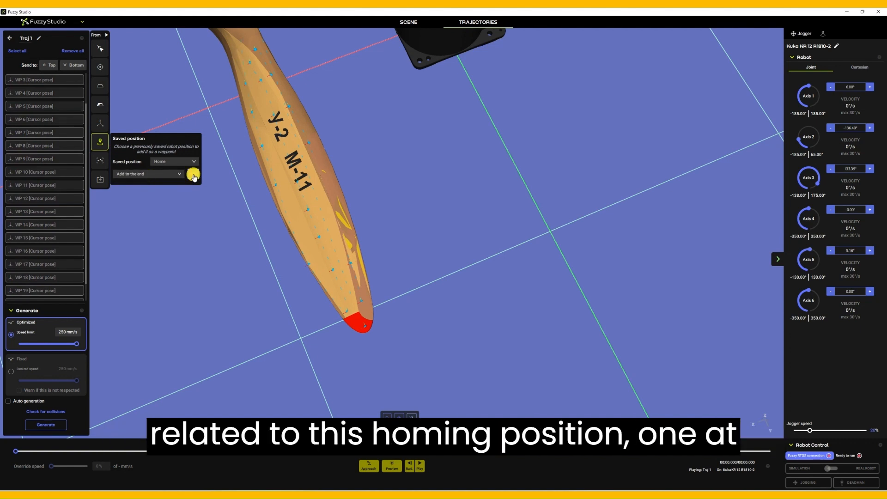
scroll(47, 249, up, 3)
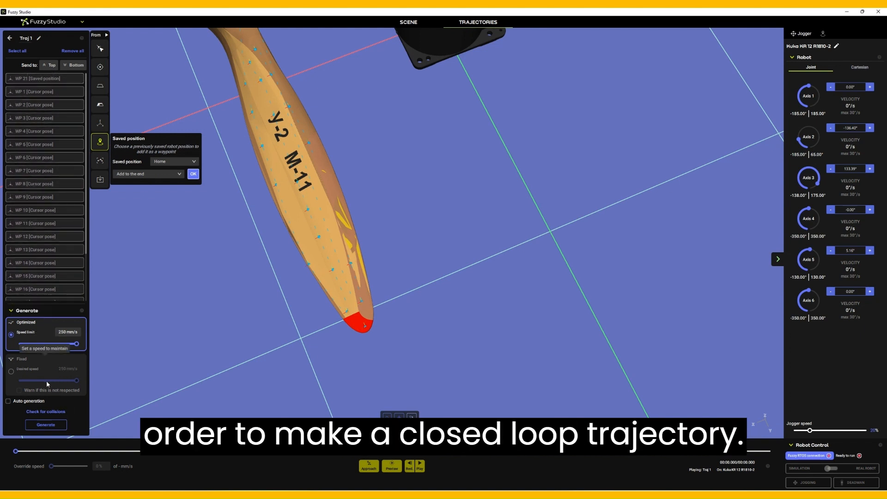
Generate the Traj 1 path through all waypoints with the Optimized mode.
click(50, 424)
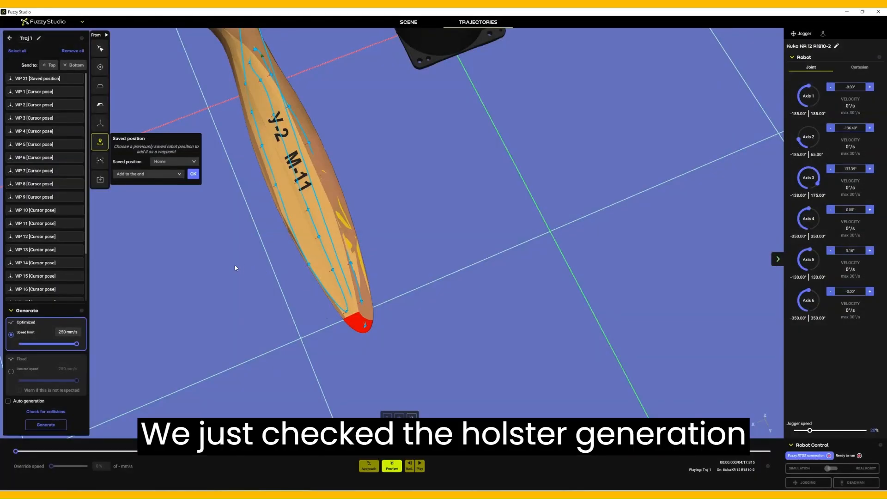
mouse_move(235, 268)
mouse_down()
mouse_move(362, 247)
mouse_move(405, 214)
mouse_move(431, 157)
mouse_move(451, 282)
mouse_up()
scroll(404, 212, down, 6)
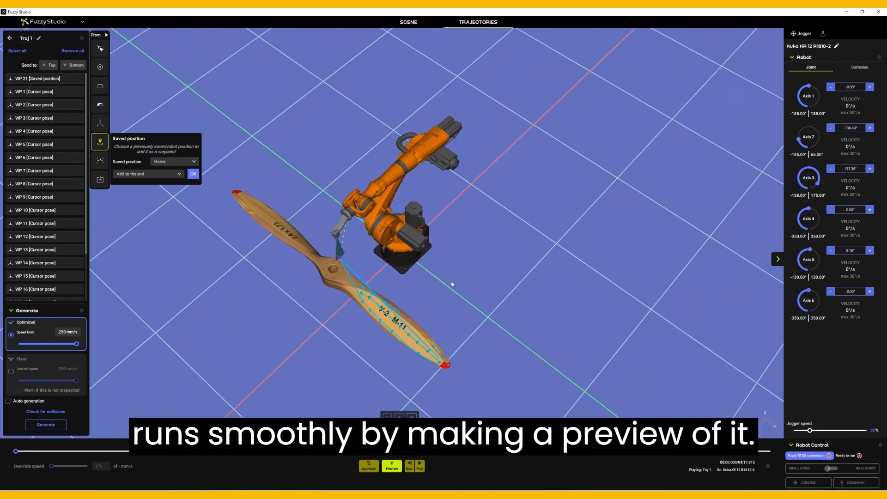
Preview the beginning of the robot's motion along the trajectory and rewind the playback to the start.
click(389, 472)
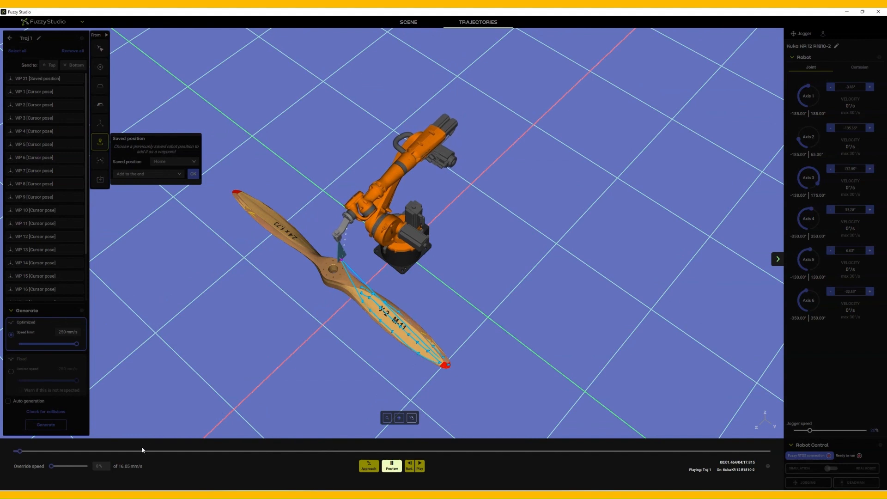
drag(354, 370, 336, 325)
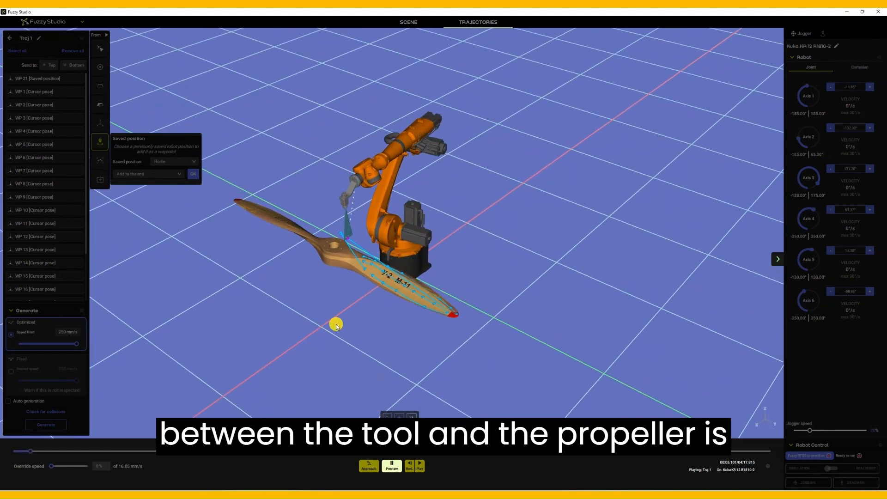
click(390, 464)
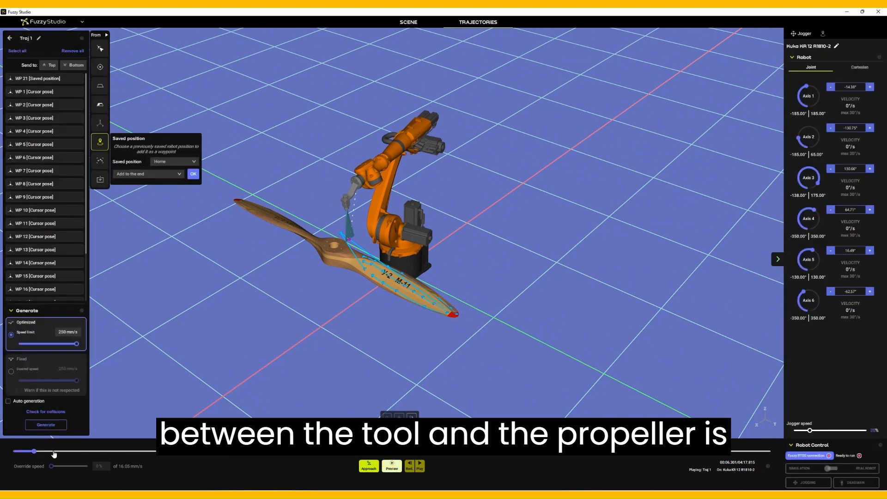
drag(34, 451, 2, 445)
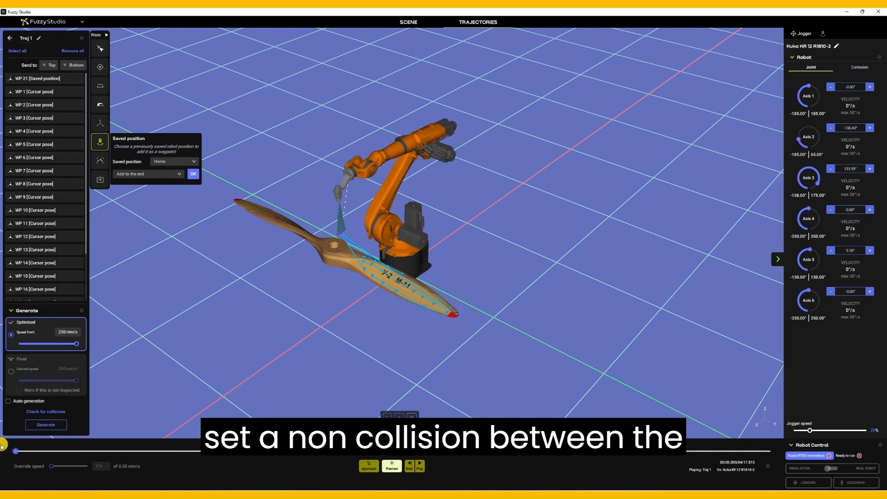
Create a collision exclusion rule between propeller and Kuka KR 12 R1810-2/Custom Paint_Gun_Vertical_100mm.
click(69, 21)
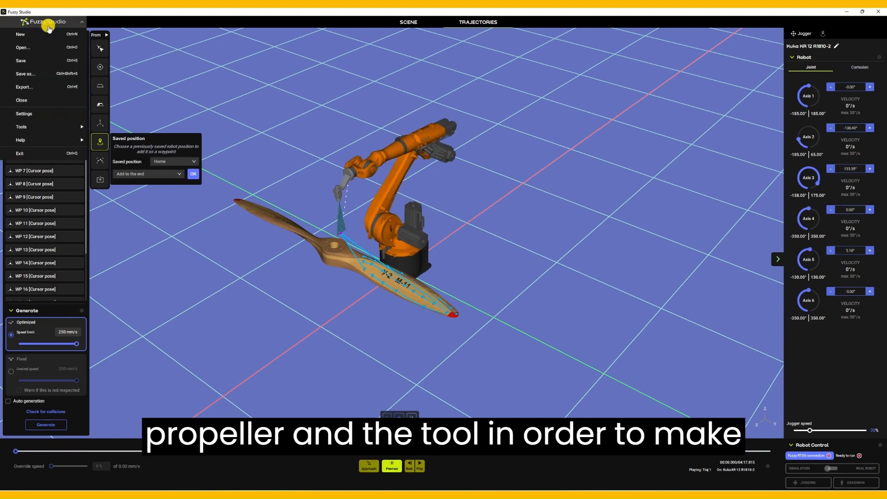
mouse_move(60, 132)
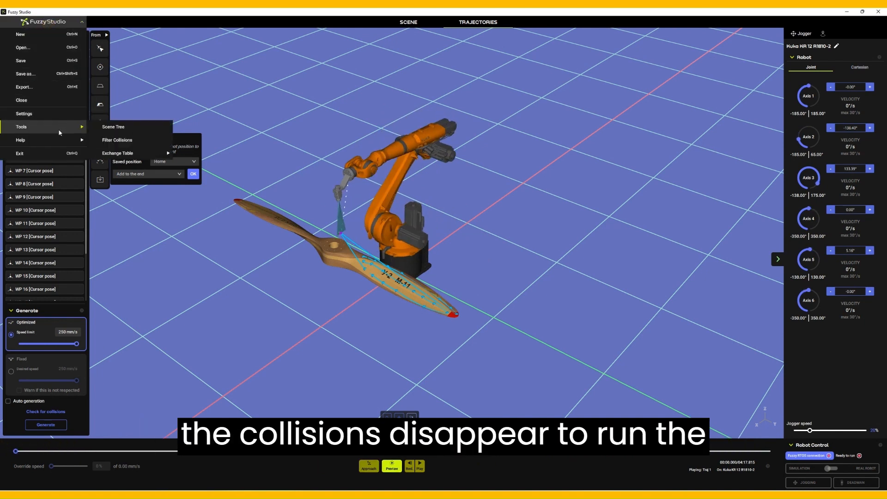
click(113, 140)
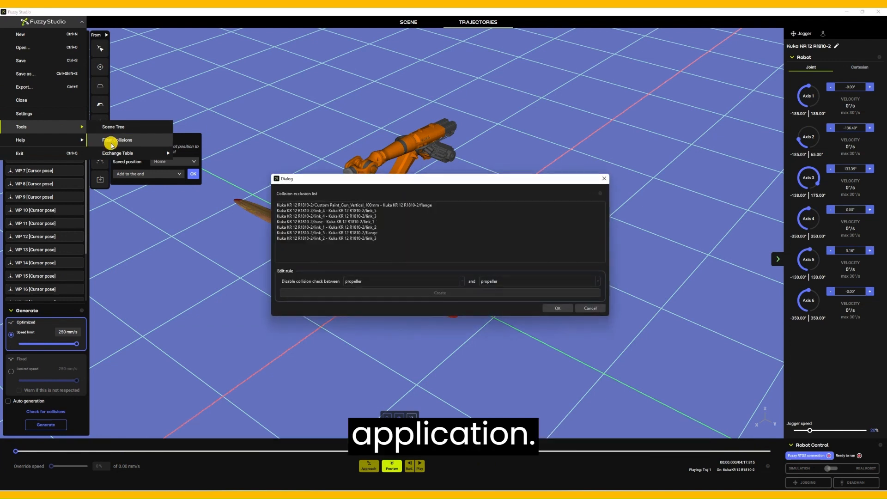
click(342, 221)
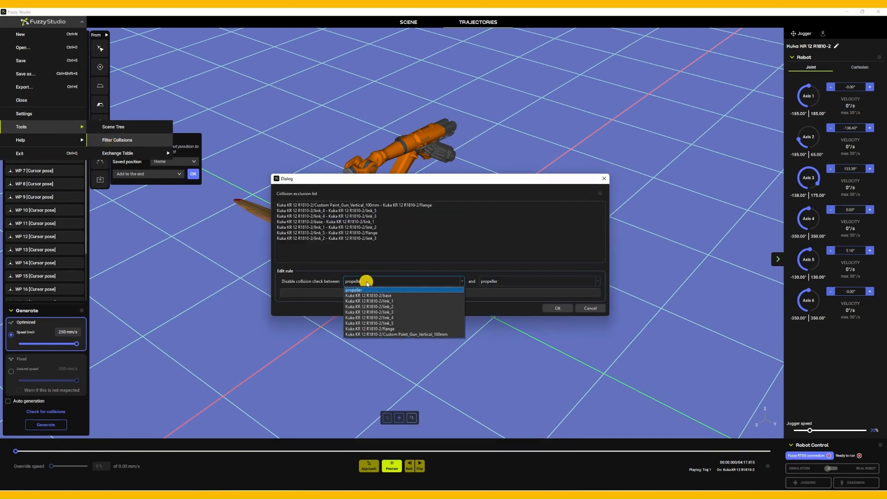
click(512, 257)
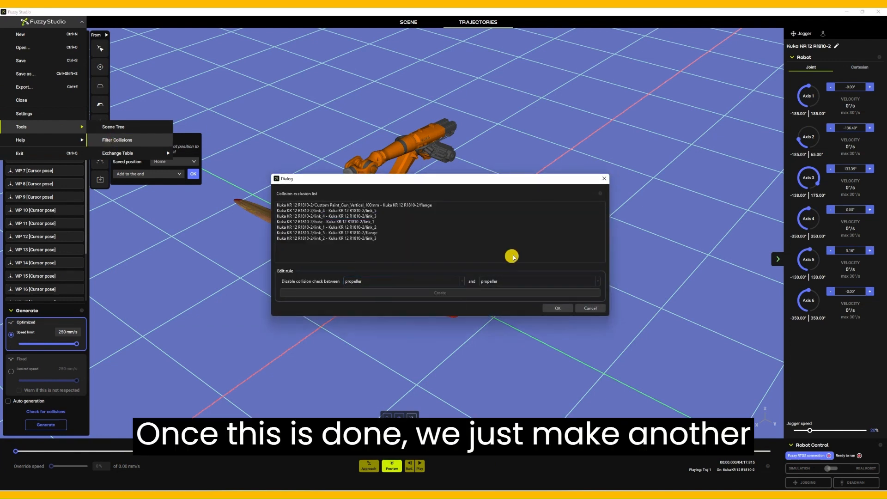
click(515, 281)
click(516, 335)
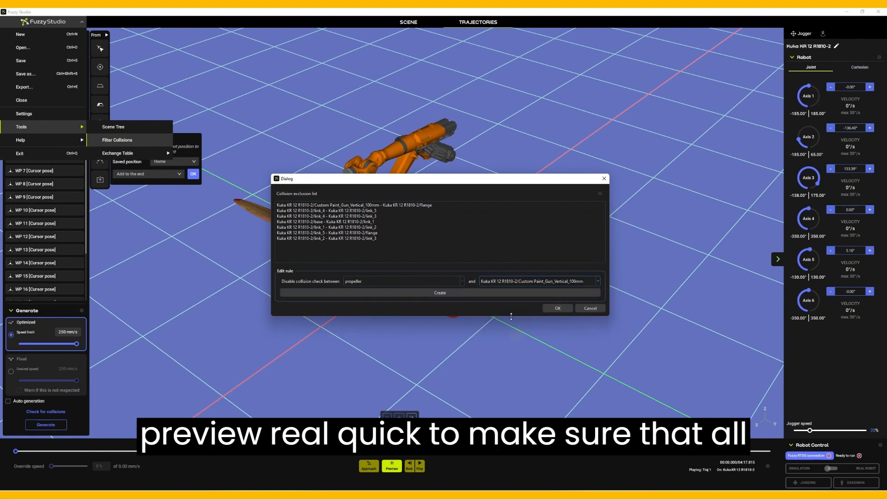
click(467, 292)
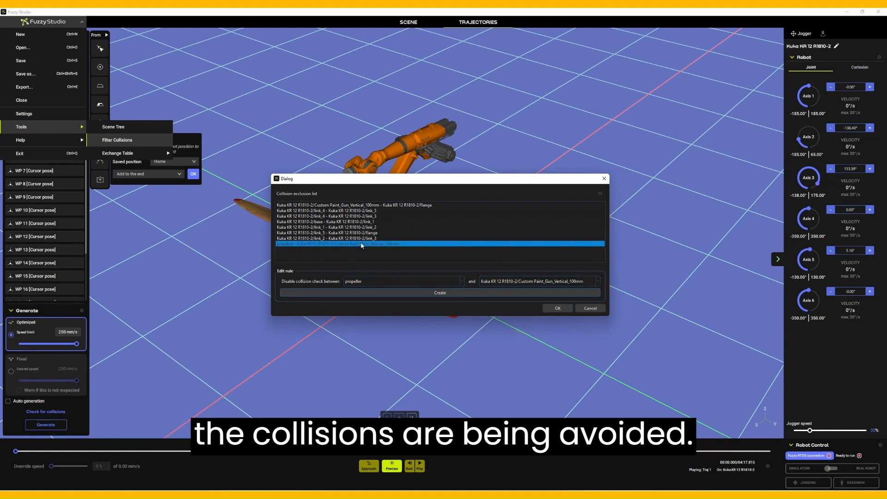
click(556, 308)
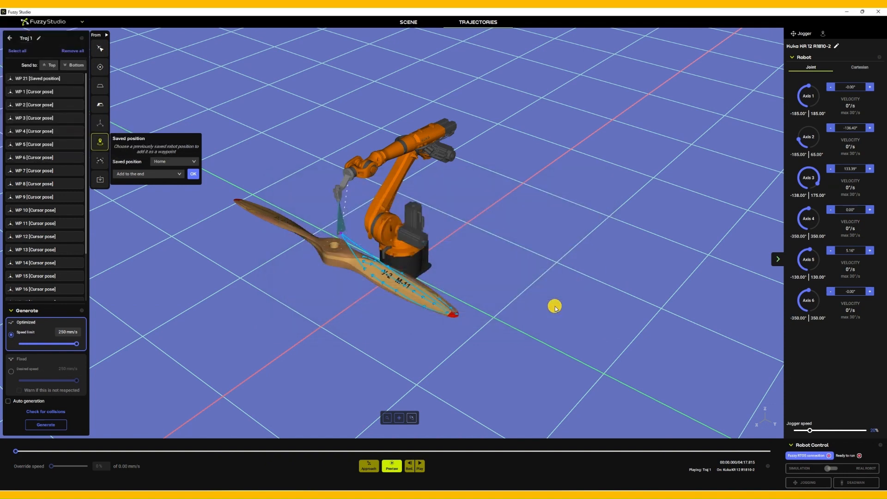
mouse_move(16, 452)
mouse_down()
mouse_move(184, 453)
mouse_move(3, 450)
mouse_up()
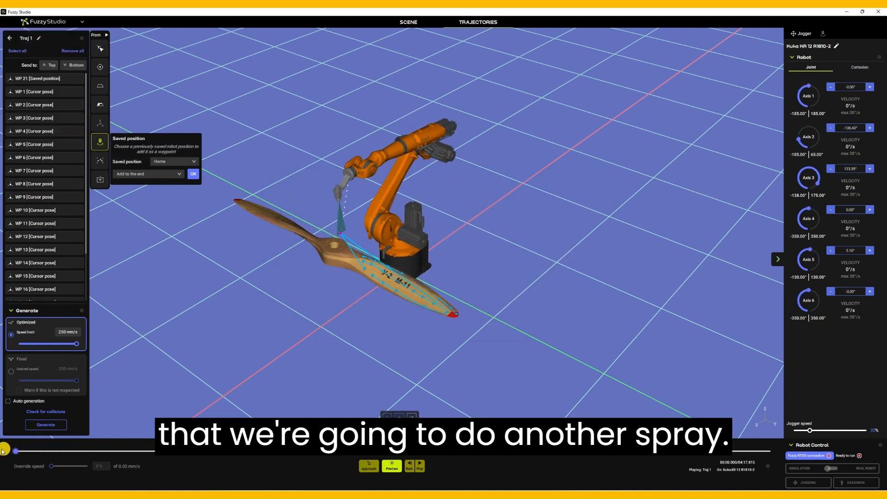
Move waypoint WP 1 outward past the blade's red tip, to about Y 1272 mm and Z 634 mm.
click(100, 143)
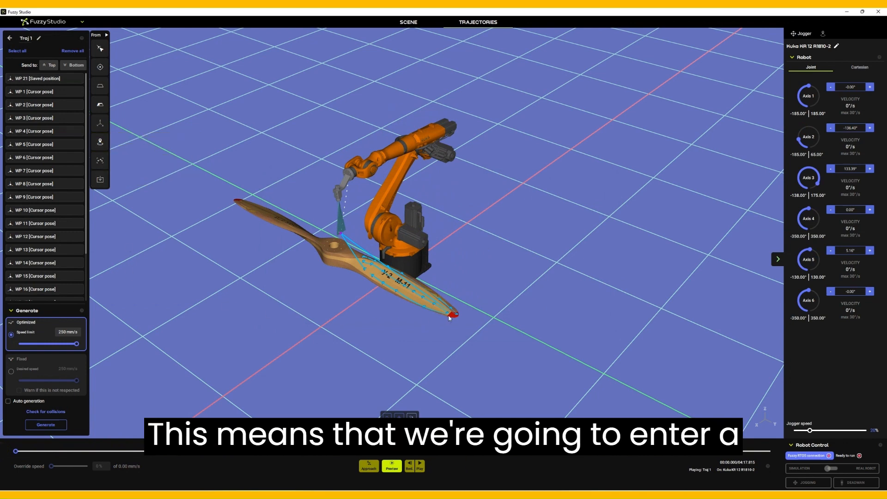
drag(354, 284, 404, 304)
scroll(405, 303, up, 5)
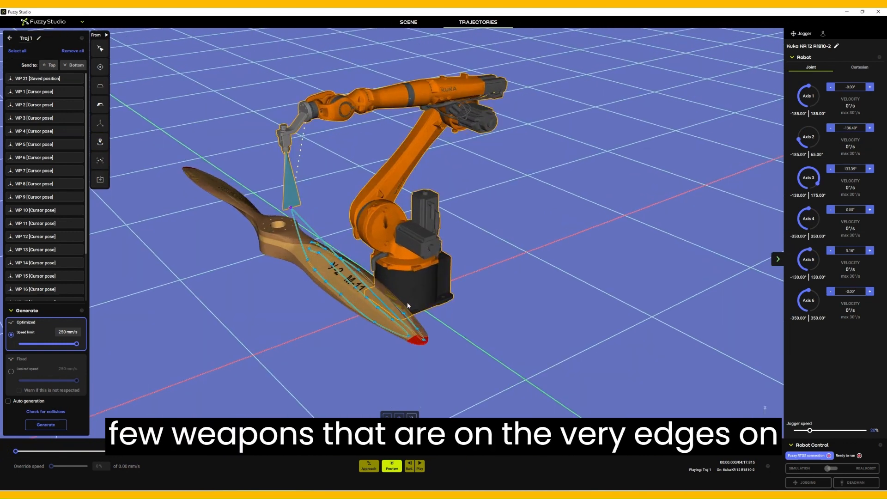
click(458, 356)
drag(459, 356, 455, 333)
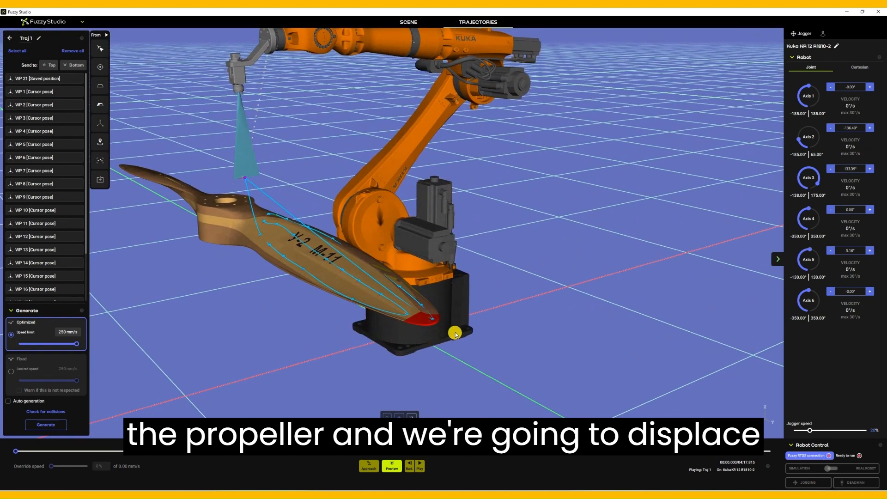
click(434, 321)
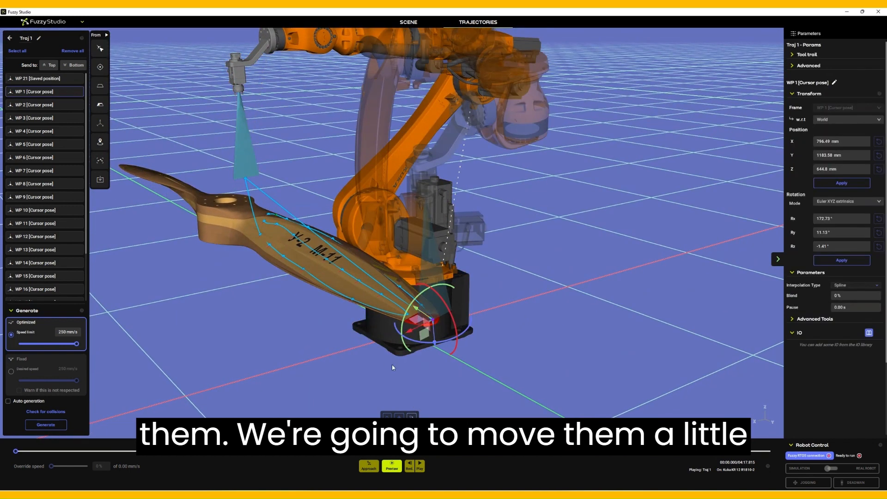
drag(447, 385, 517, 368)
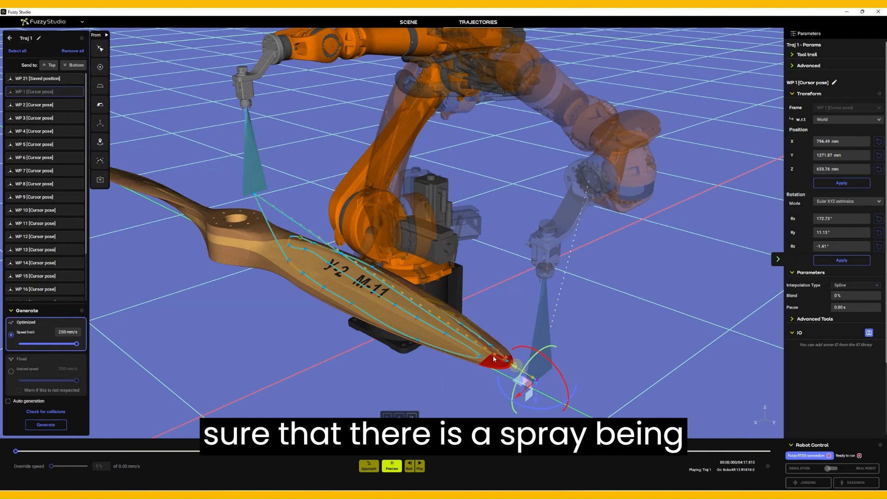
Move waypoint WP 15 outward past the blade's red tip, to about Y 1236 mm and Z 636 mm, and regenerate the trajectory.
click(469, 356)
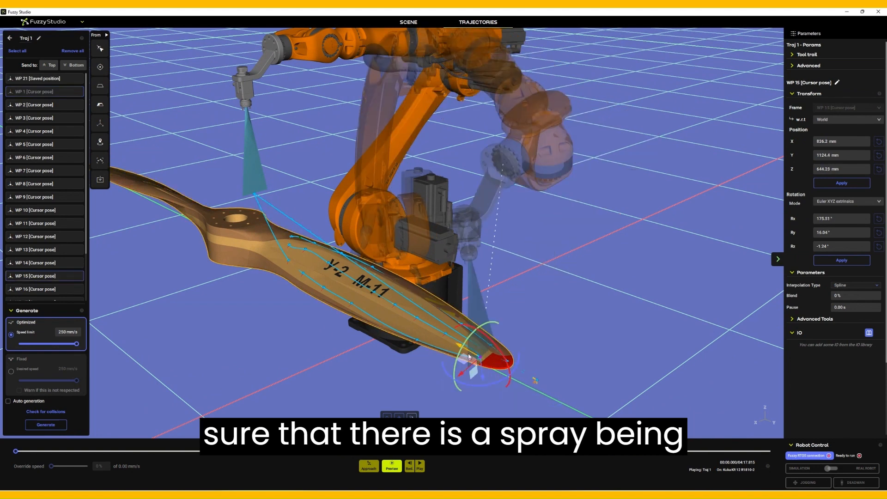
drag(458, 347, 495, 367)
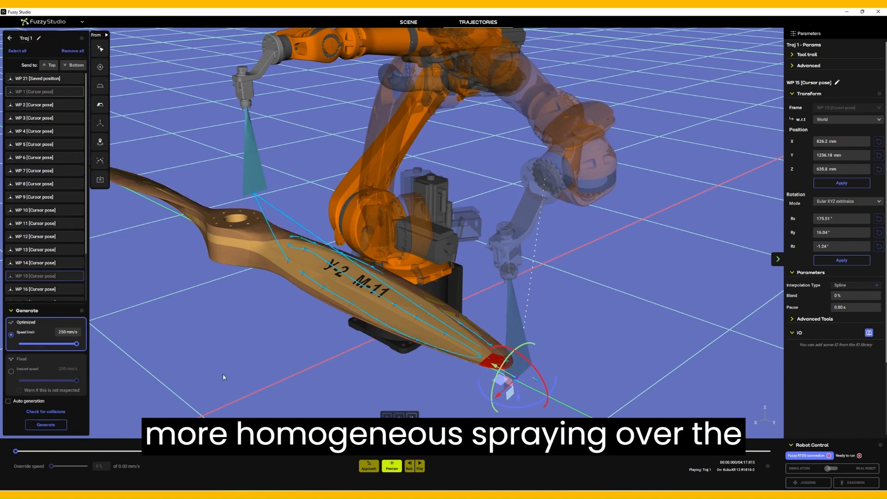
click(51, 426)
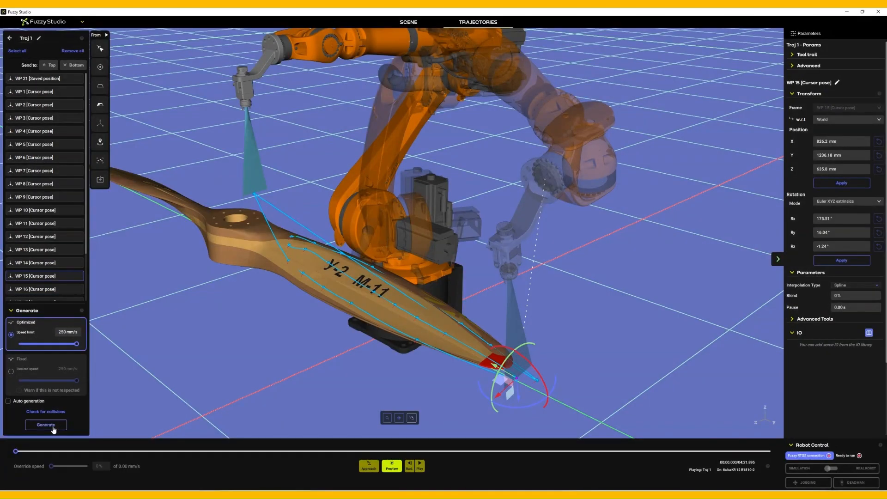
Preview the start of the regenerated Traj 1 motion with its overspray and rewind the playback to the beginning.
mouse_move(304, 380)
mouse_down()
mouse_move(415, 376)
mouse_move(471, 358)
mouse_move(333, 362)
mouse_move(348, 359)
mouse_up()
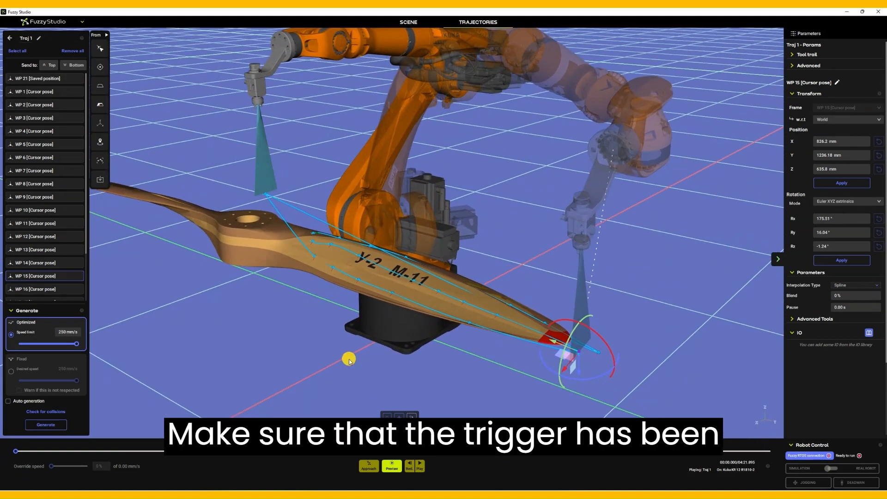
click(391, 465)
click(392, 466)
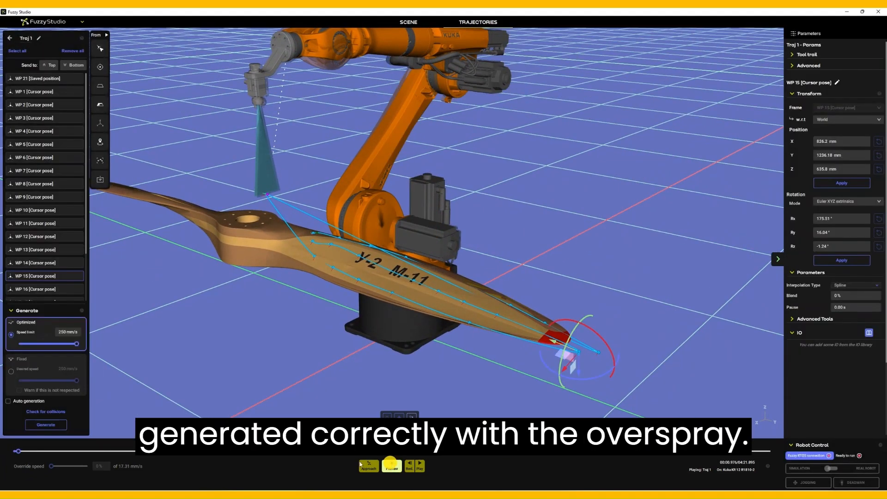
drag(24, 454, 1, 445)
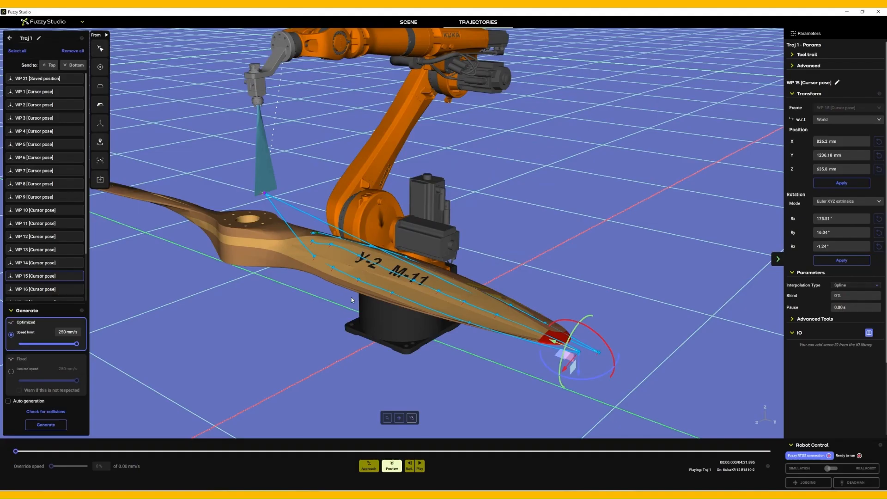
Open the exchange table configuration and confirm default_plc as the device name.
click(63, 26)
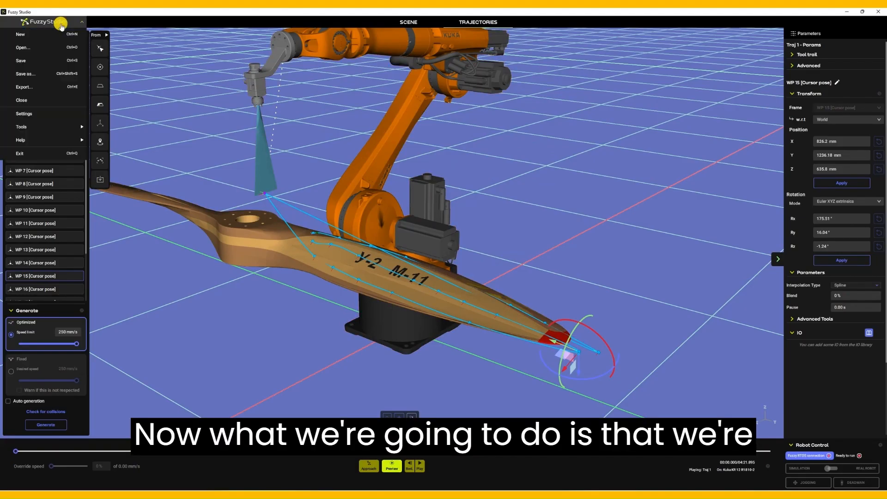
mouse_move(53, 132)
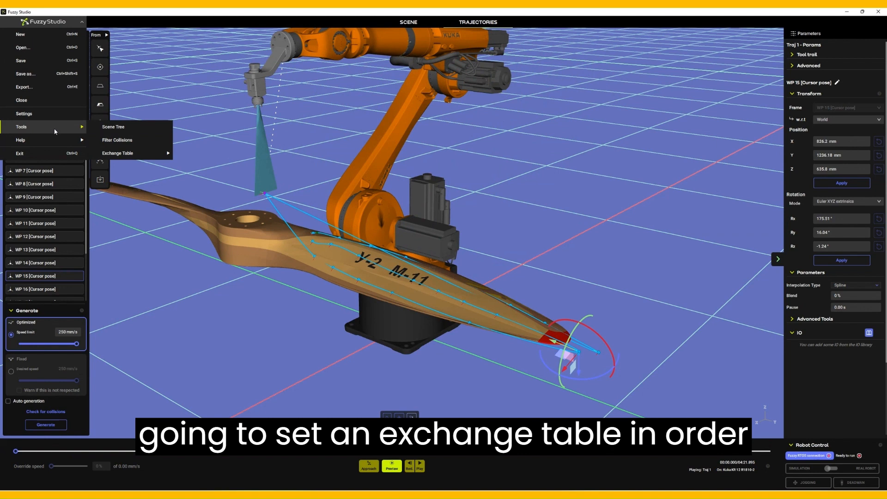
mouse_move(134, 152)
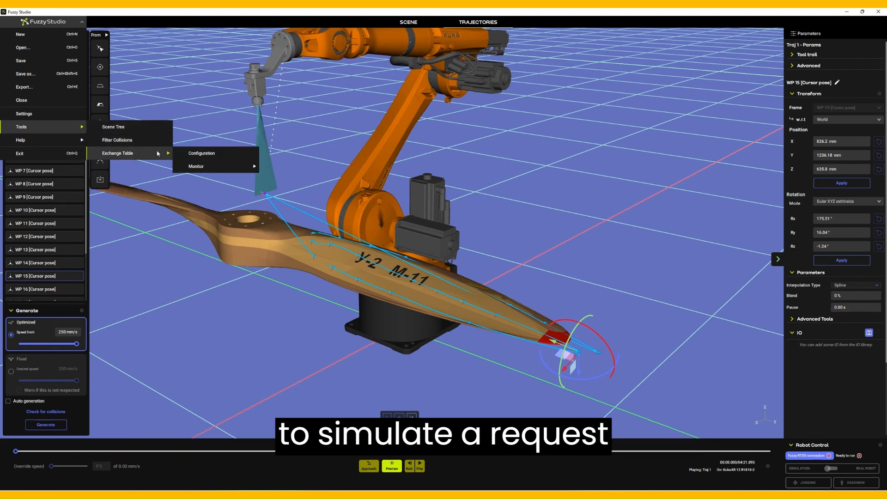
click(201, 157)
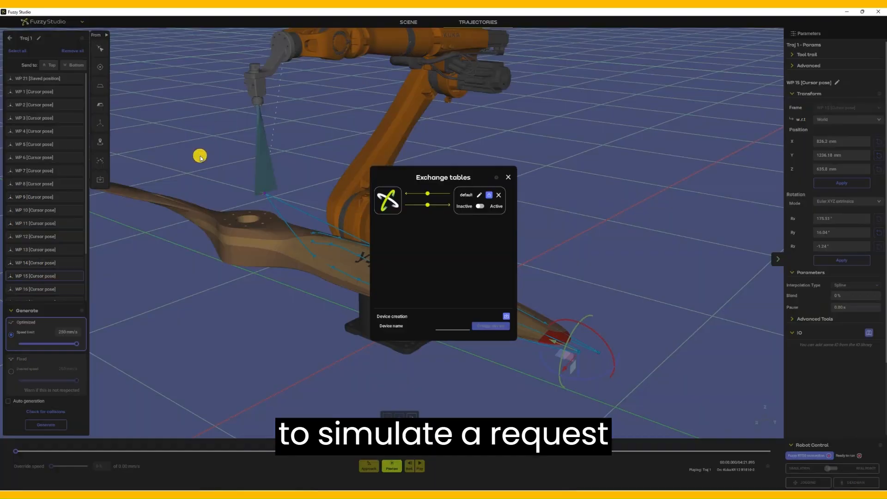
click(480, 198)
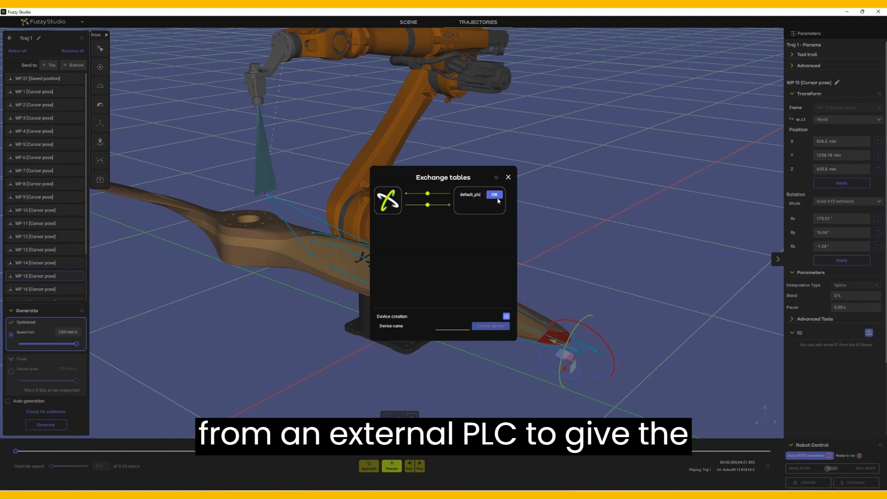
click(495, 196)
Remove all predefined trajectory entries from the input exchange table of the default_plc device.
click(428, 195)
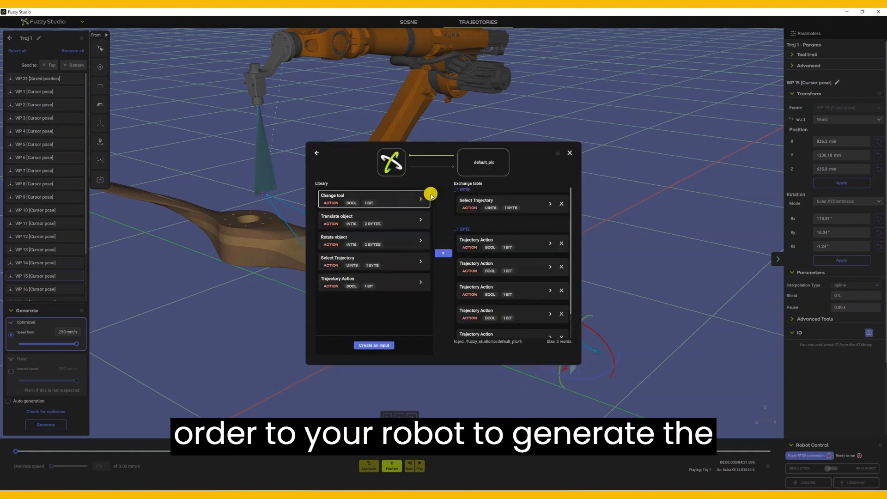
click(558, 206)
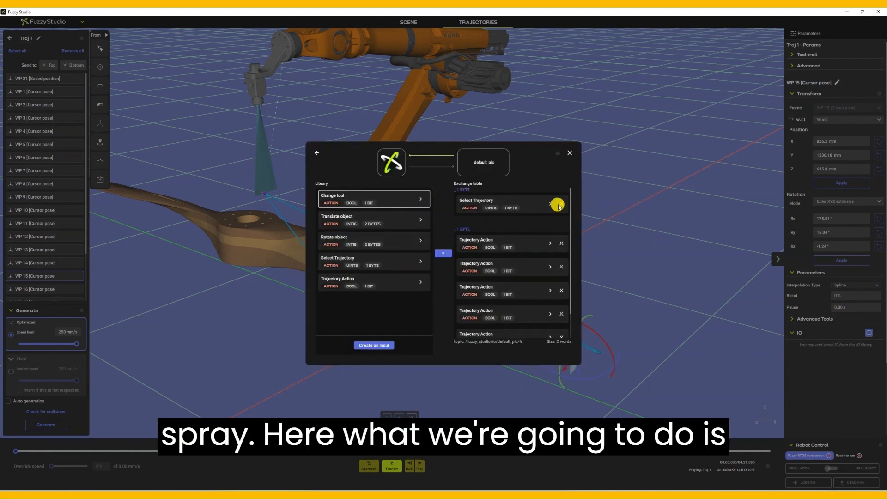
click(560, 206)
click(560, 206)
click(560, 206)
click(560, 206)
click(560, 206)
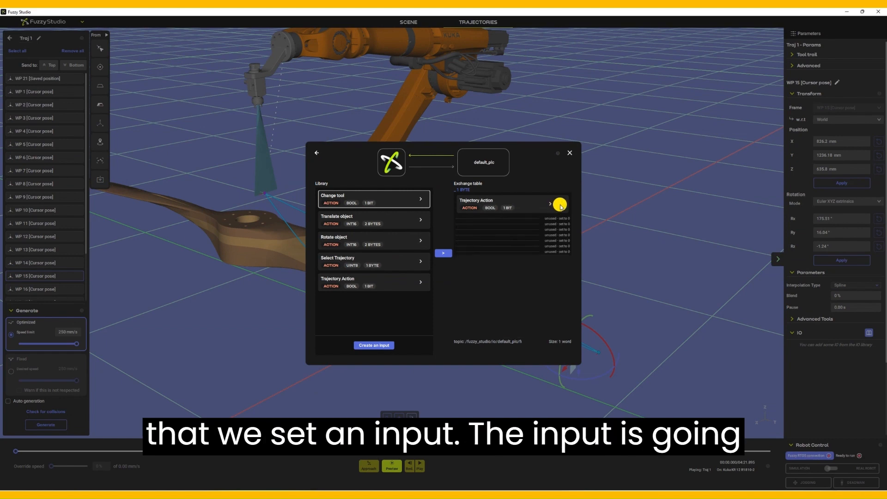
click(560, 205)
Create a Bool input named Activated Tool with initial value 0 and add it to the default_plc input exchange table.
click(367, 346)
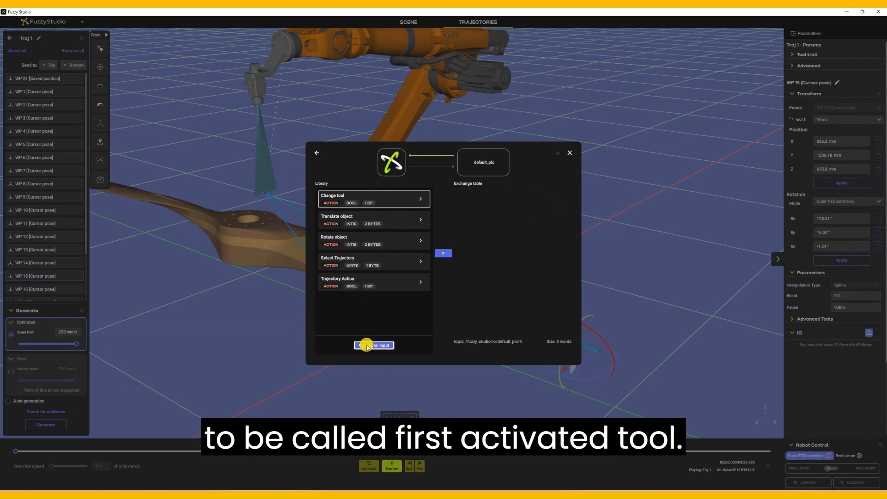
click(450, 229)
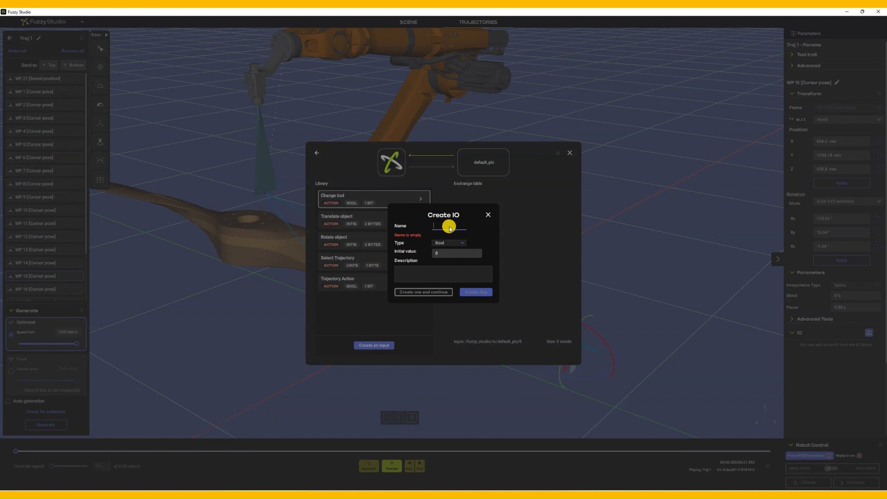
text(Activat)
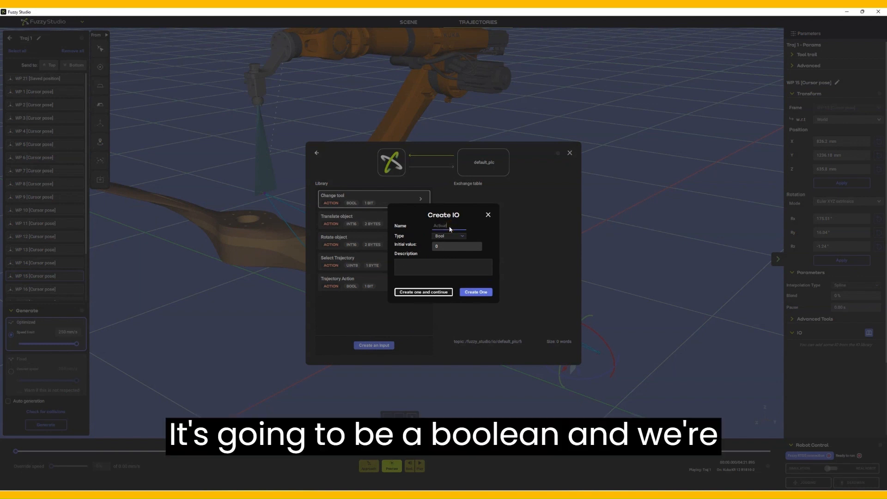
text(ed 1)
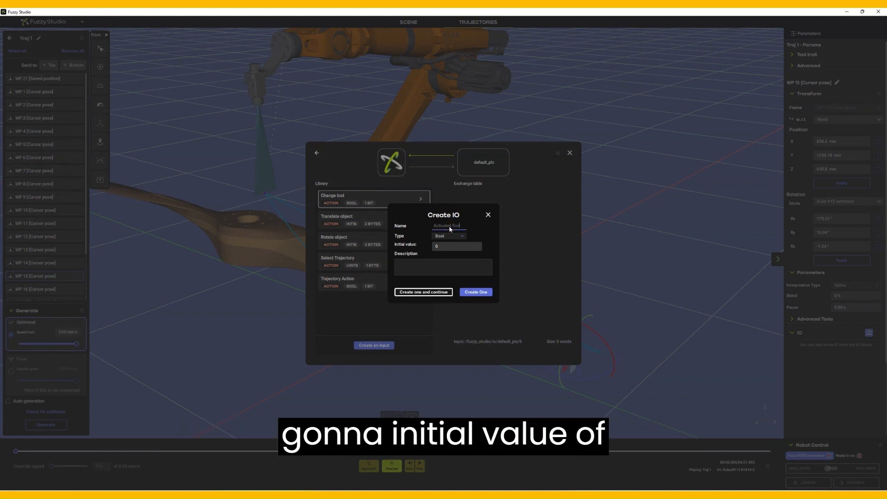
click(450, 235)
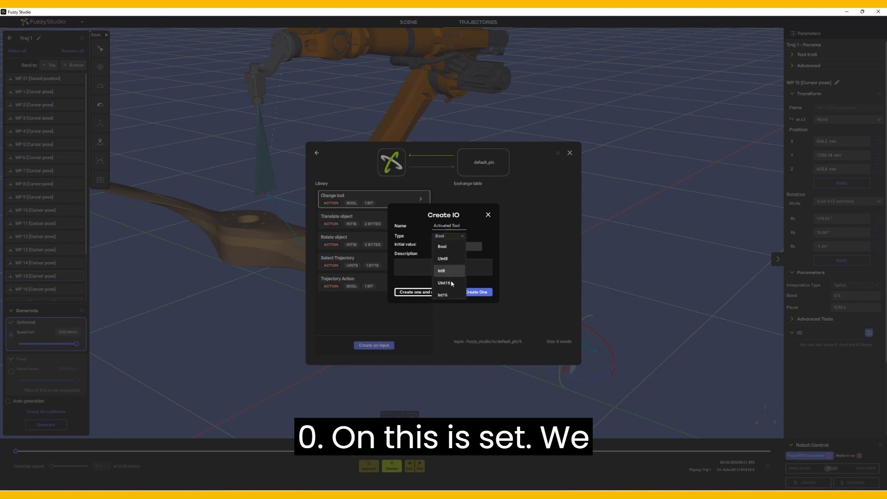
click(449, 248)
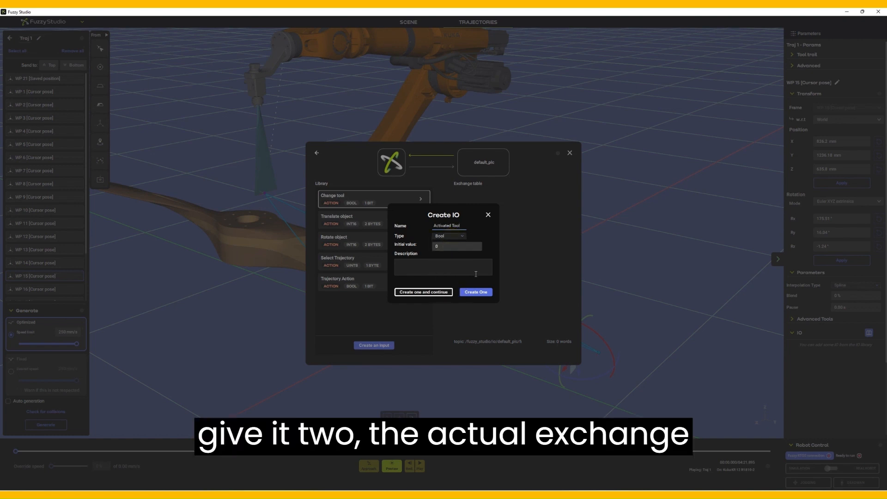
click(479, 289)
click(383, 301)
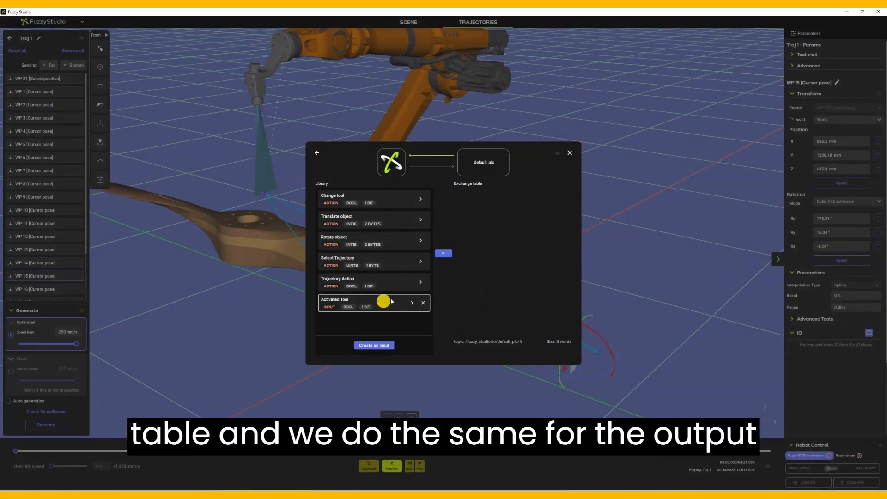
click(442, 254)
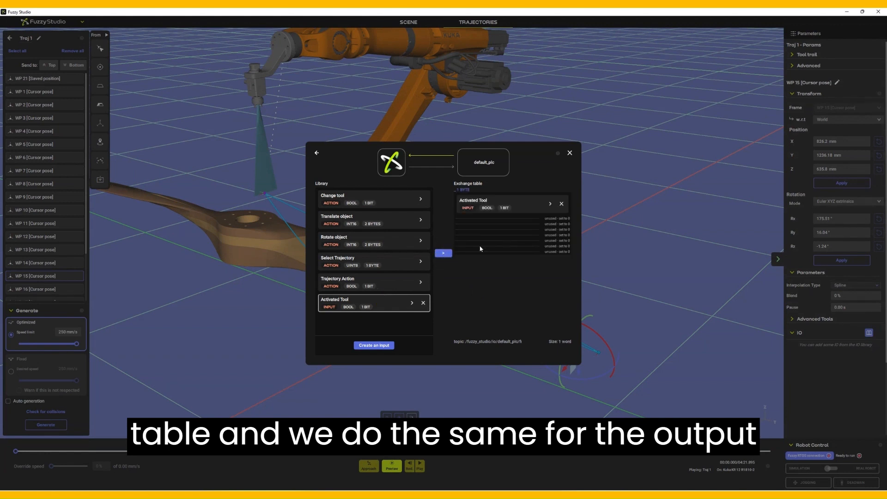
click(317, 153)
Remove the Trajectory state and Tcp Speed entries from the default_plc output exchange table.
click(427, 204)
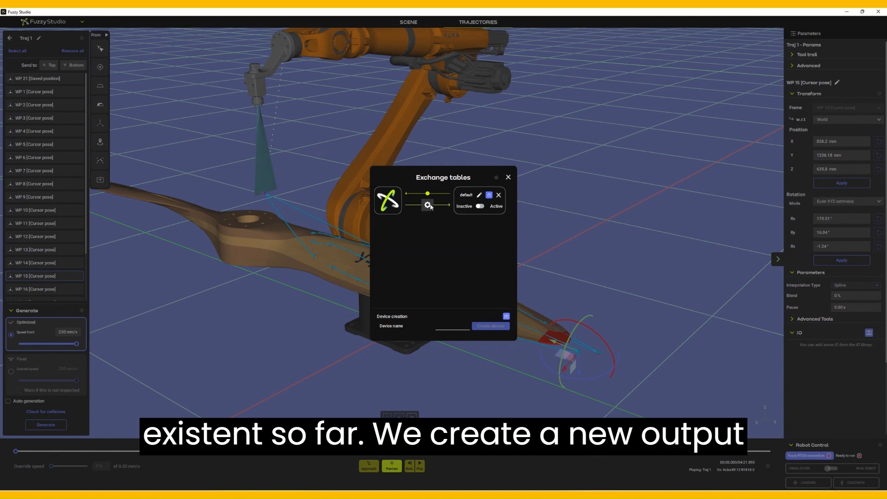
click(562, 204)
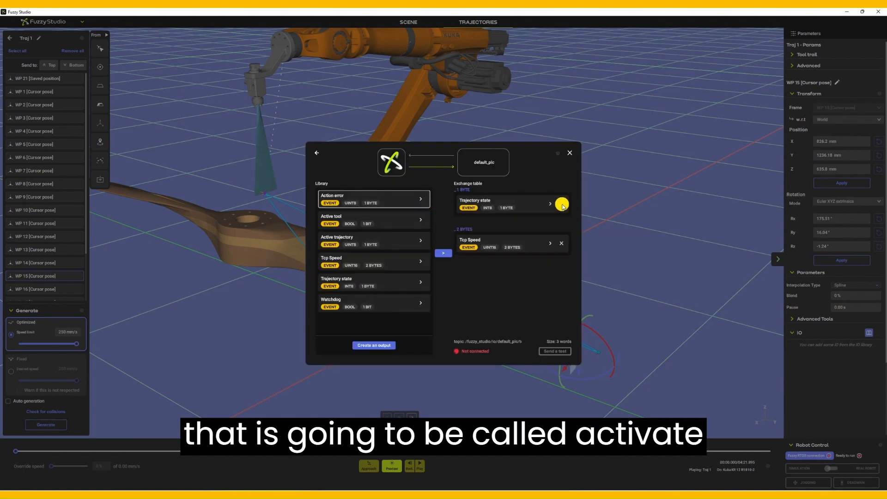
click(561, 204)
click(562, 205)
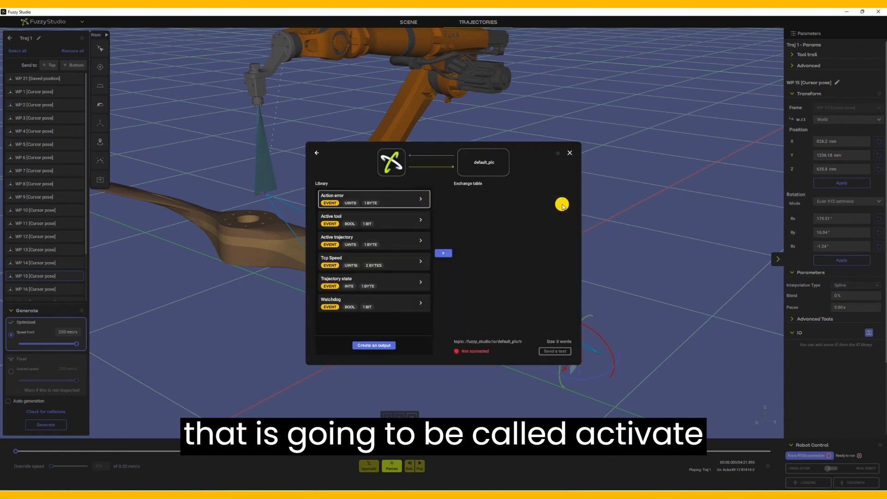
Create a Bool output named Activate Tool with initial value 0 and add it to the default_plc output exchange table.
click(372, 345)
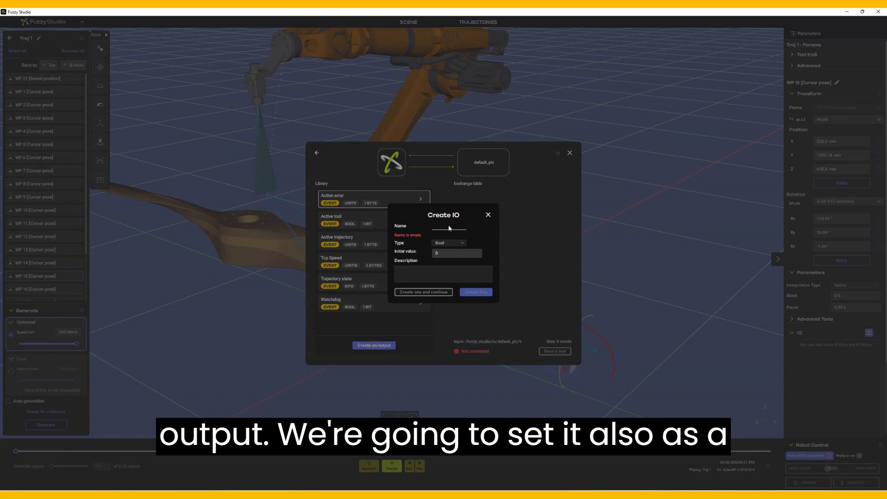
click(449, 226)
text(Act)
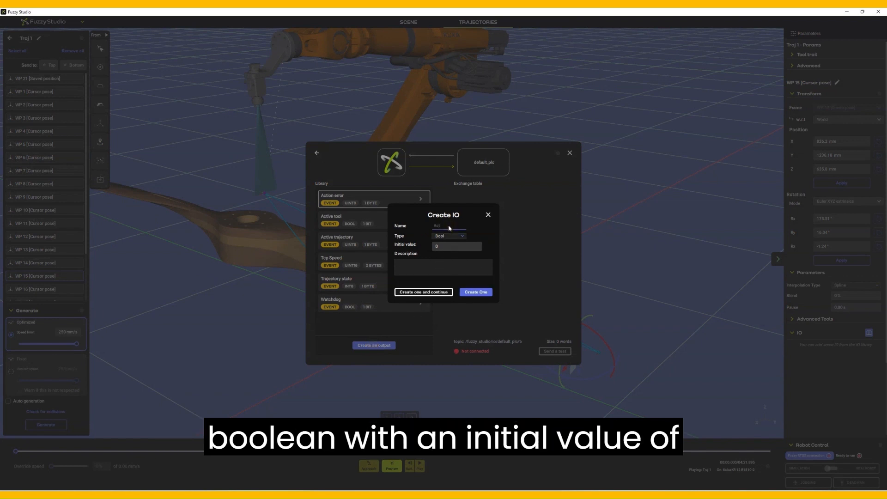
text(ivate Tool)
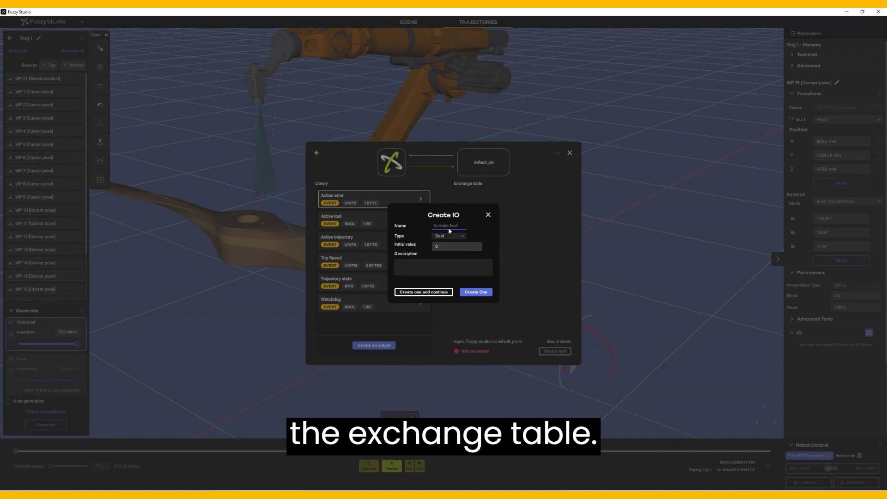
click(478, 293)
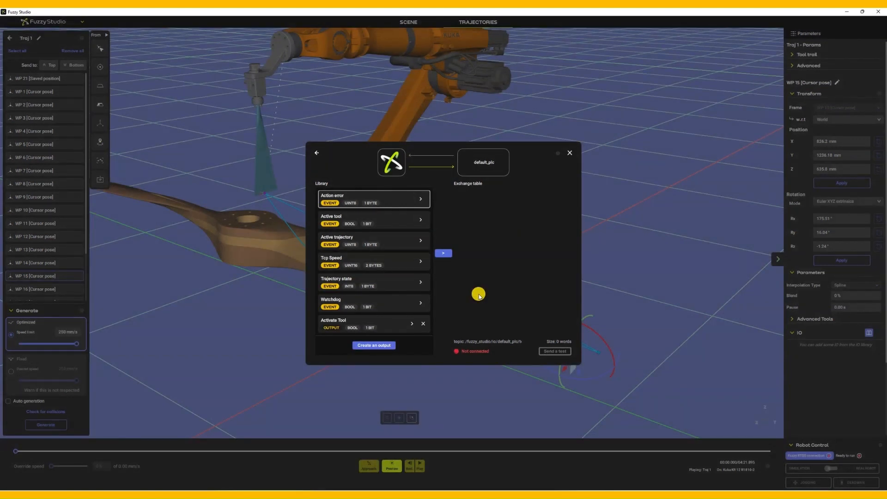
click(387, 324)
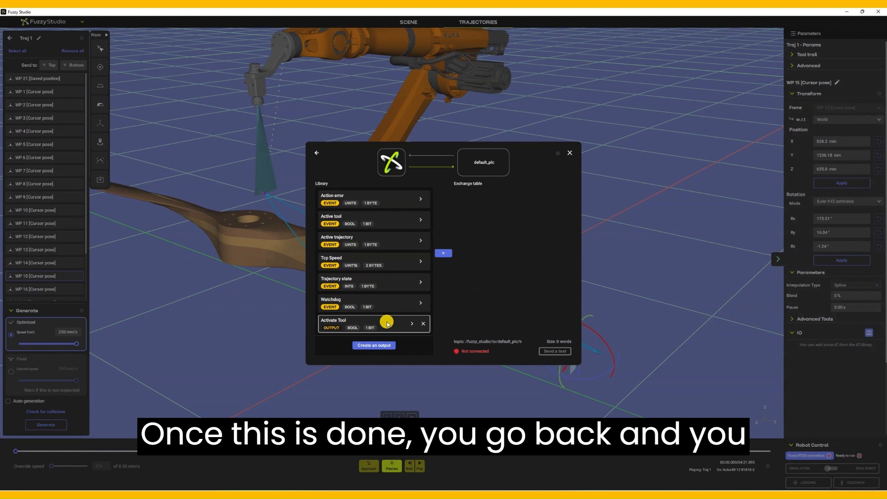
click(443, 253)
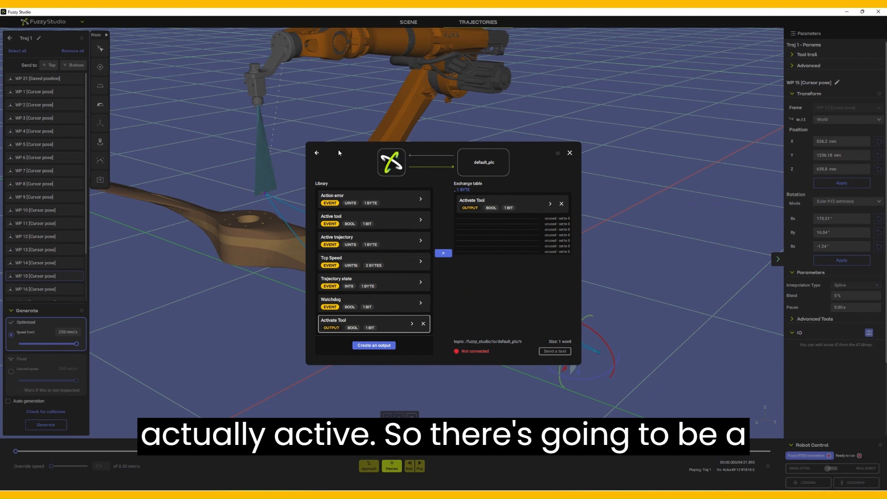
Set the default_plc device to active and close the exchange tables configuration.
click(317, 153)
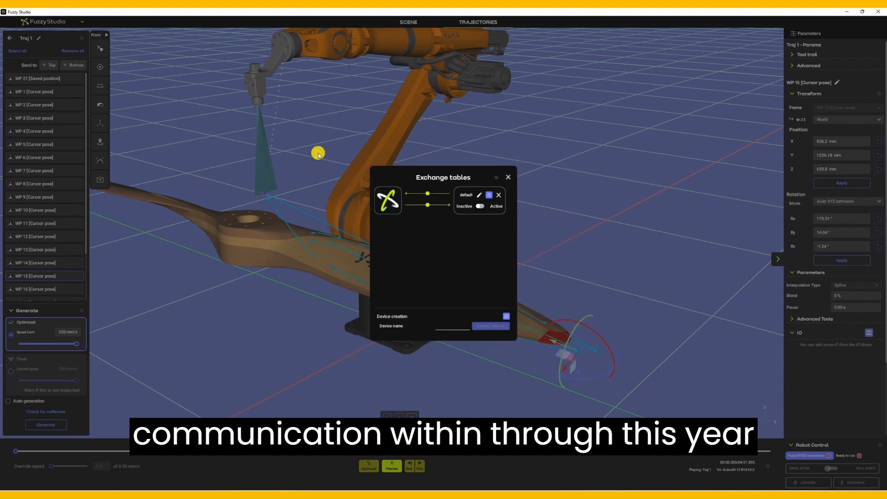
click(479, 207)
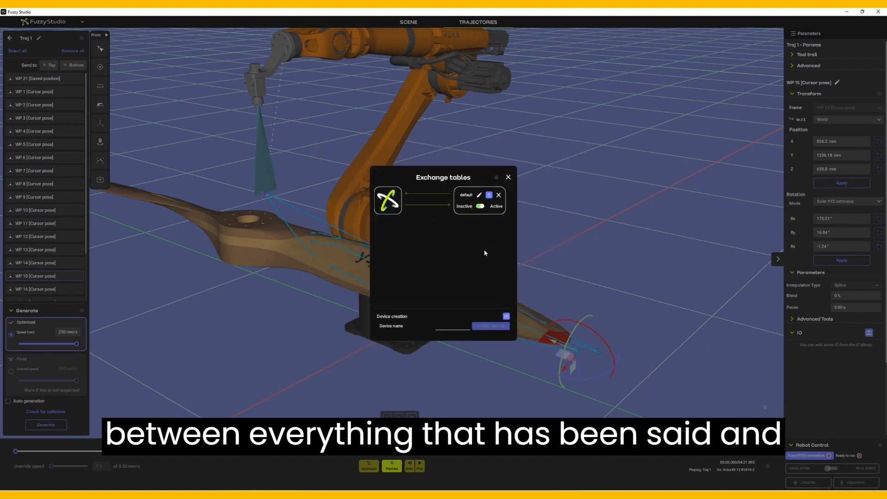
click(508, 177)
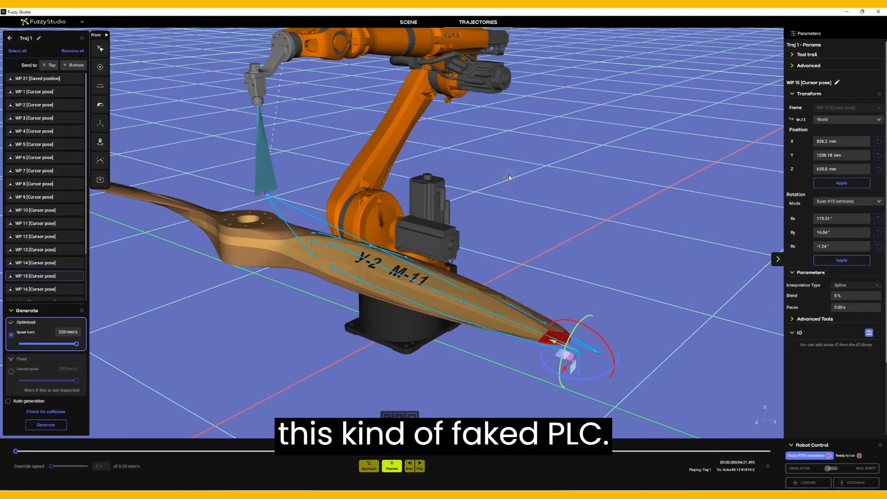
Assign the Activate Tool output and the Activated Tool input from the IO library to waypoint WP 1.
click(52, 92)
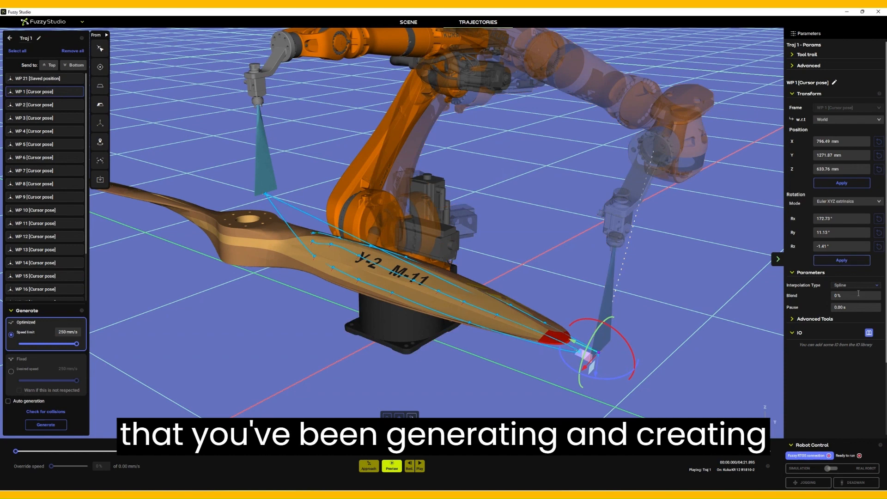
click(868, 333)
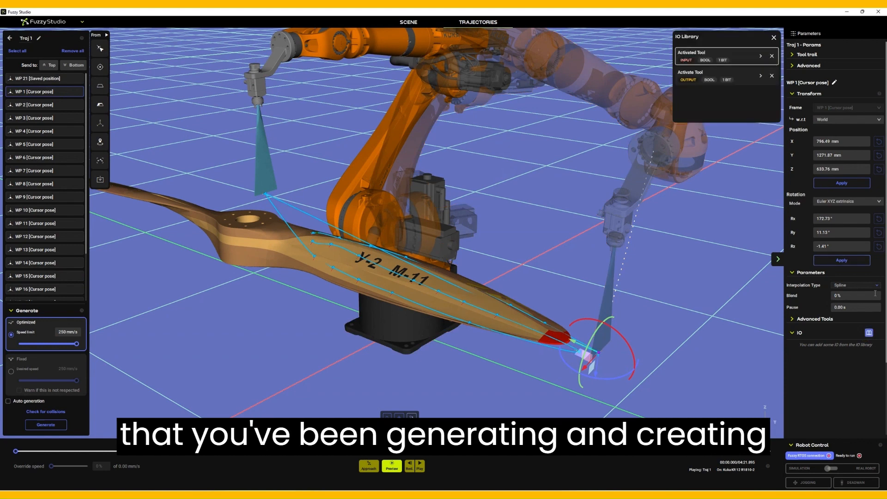
click(740, 79)
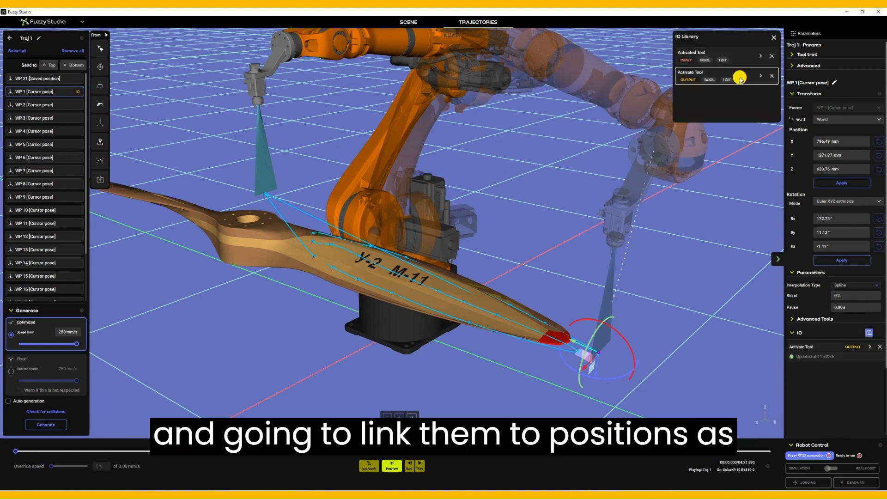
click(738, 56)
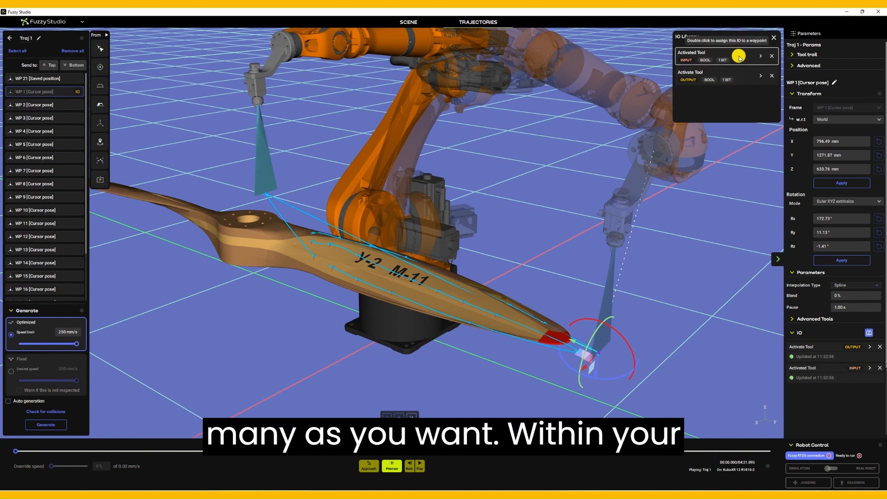
Set the Activate Tool output to 1 and the Activated Tool input condition to 1 on WP 1.
click(868, 350)
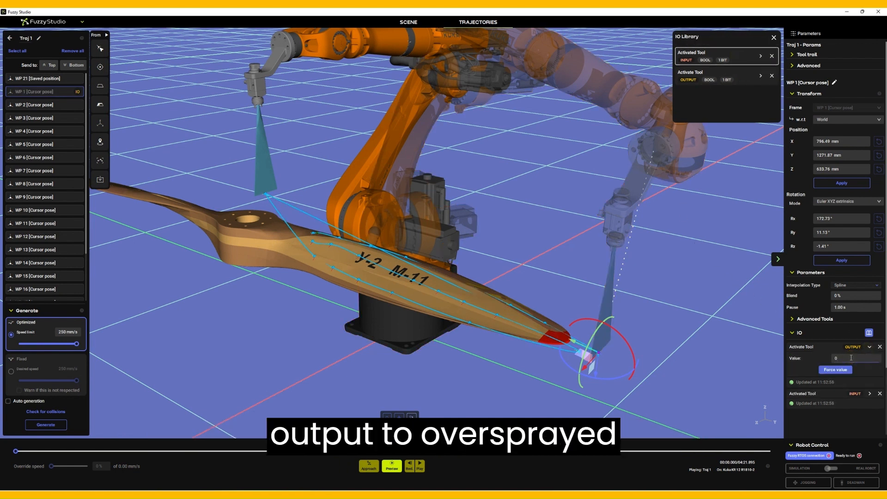
text(1)
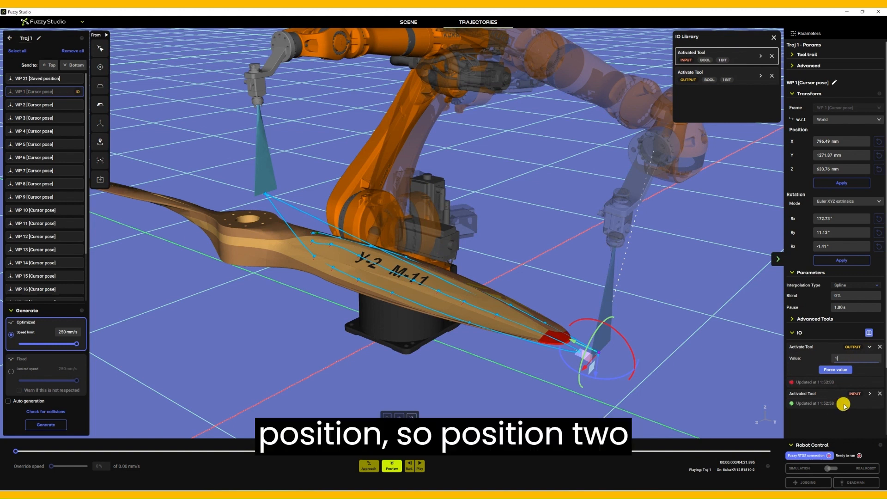
click(868, 393)
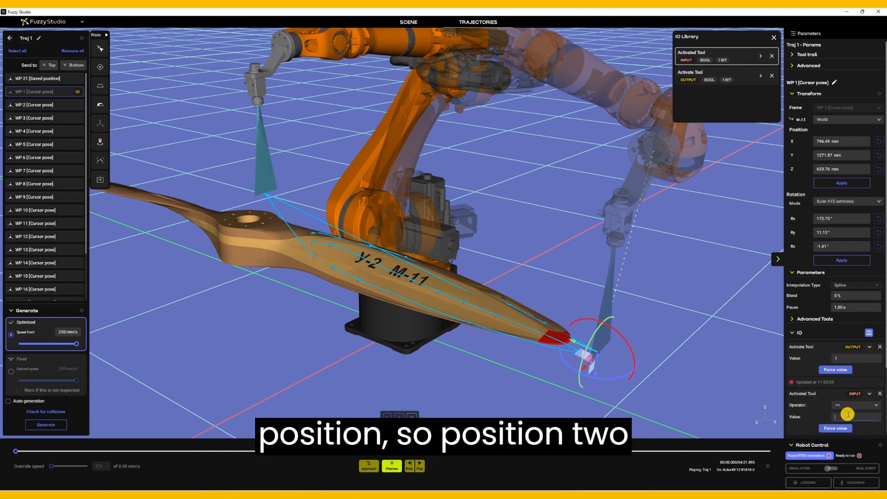
text(1)
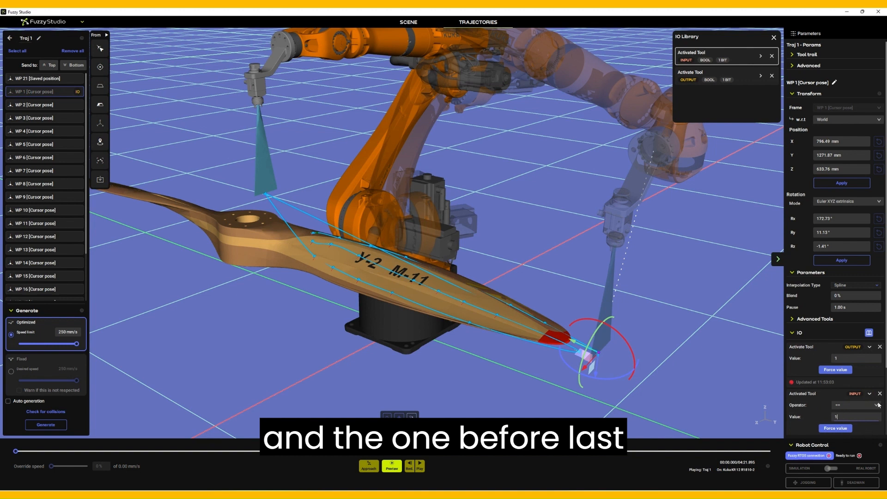
click(868, 393)
click(869, 346)
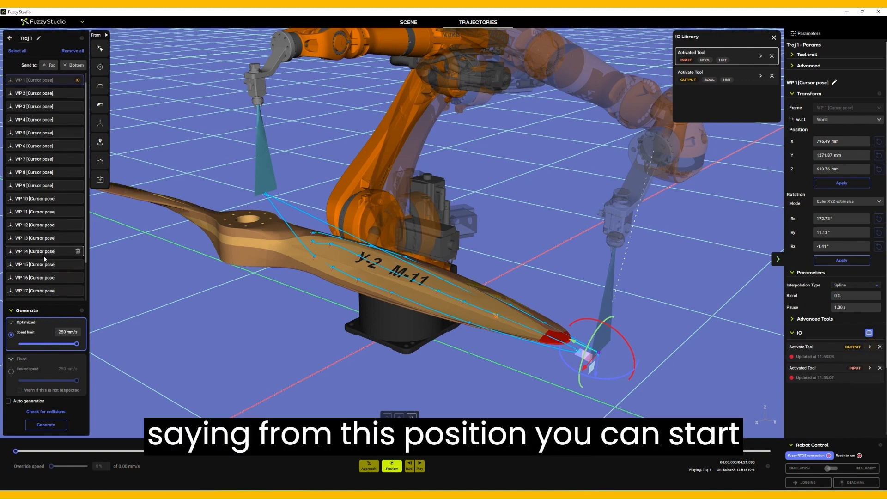
Assign the Activate Tool output and the Activated Tool input to waypoint WP 20.
scroll(45, 258, down, 3)
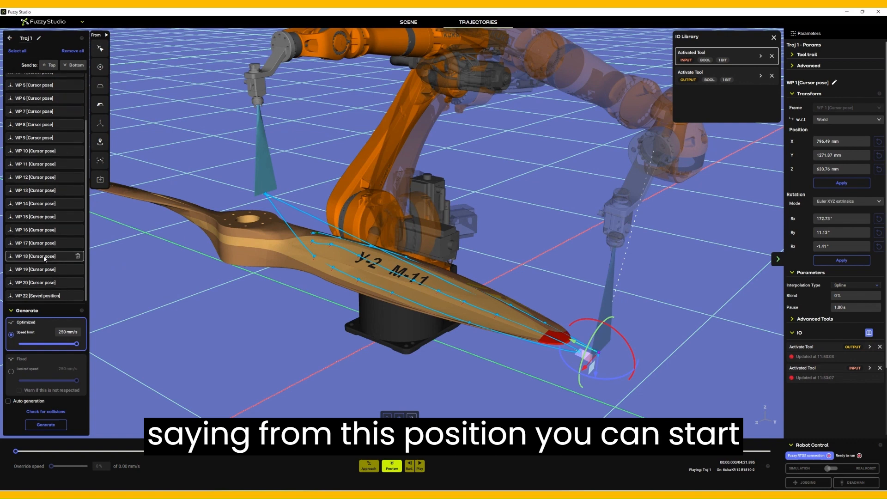
click(40, 282)
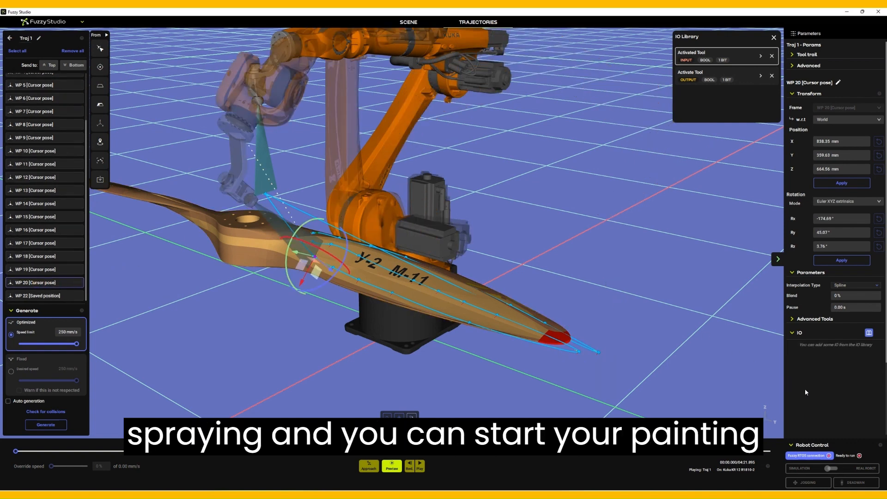
click(868, 332)
click(868, 332)
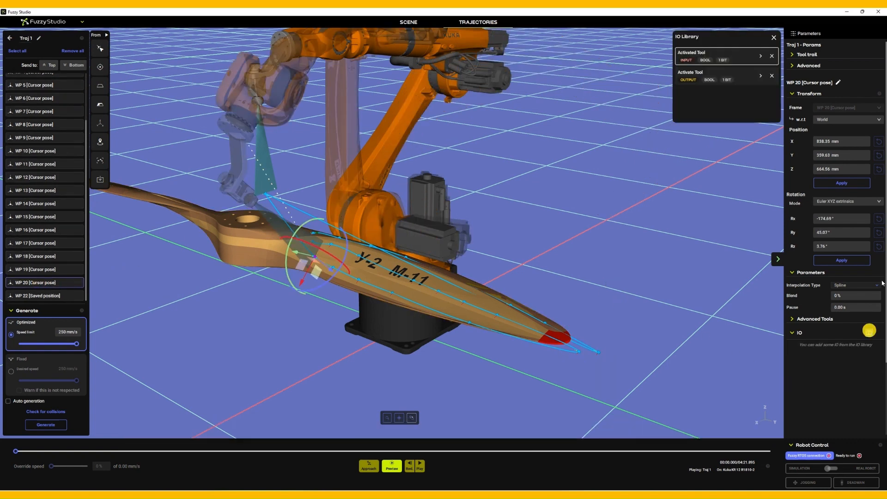
double_click(698, 77)
double_click(708, 52)
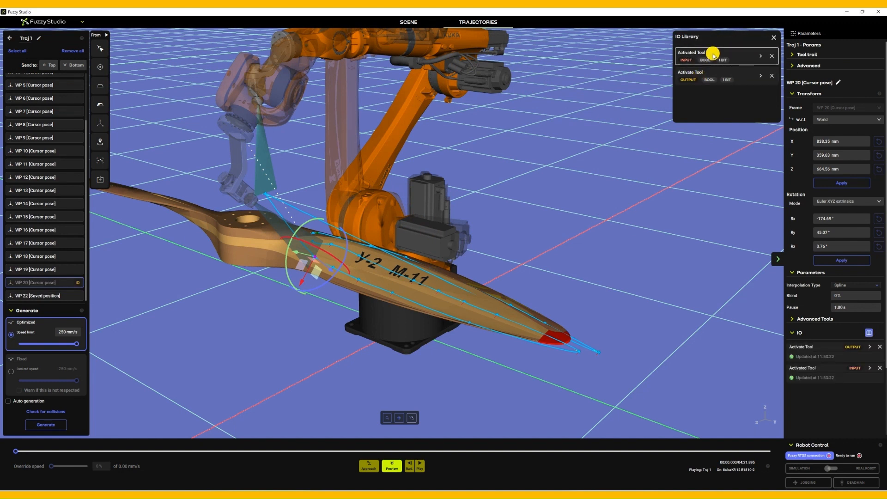
Check the Activate Tool and Activated Tool values on WP 20 and close the IO library.
click(870, 346)
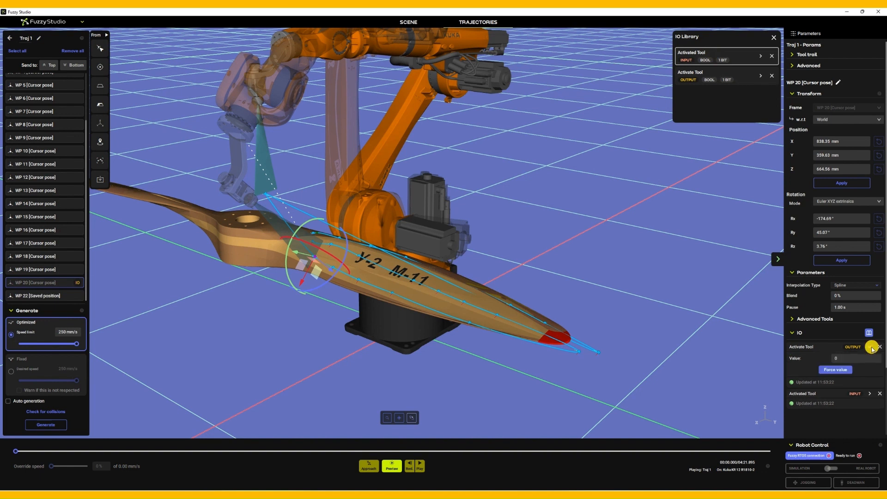
click(871, 348)
click(869, 368)
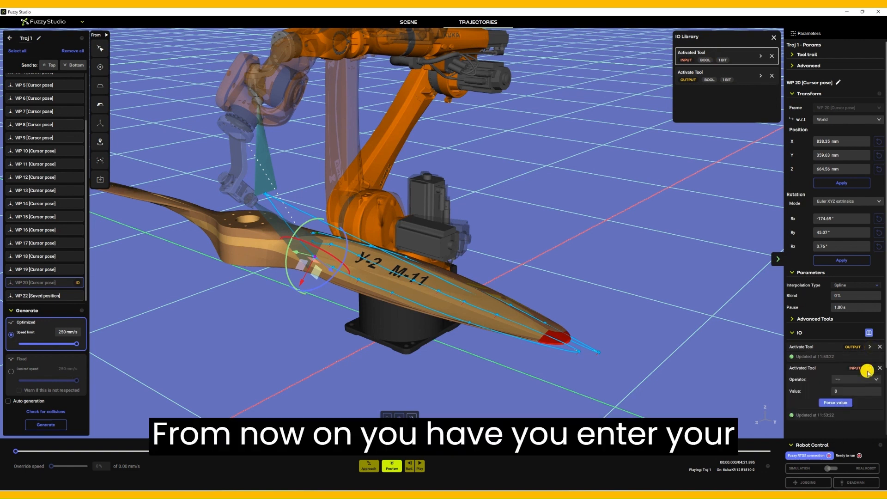
click(869, 368)
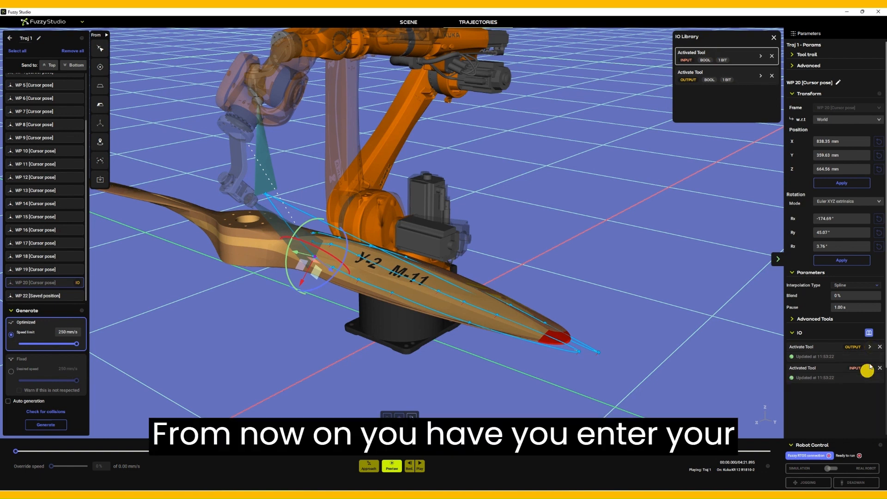
click(774, 36)
Show the robot trail for Traj 1 with a Line shape and a 100 mm trail width.
drag(516, 213, 558, 220)
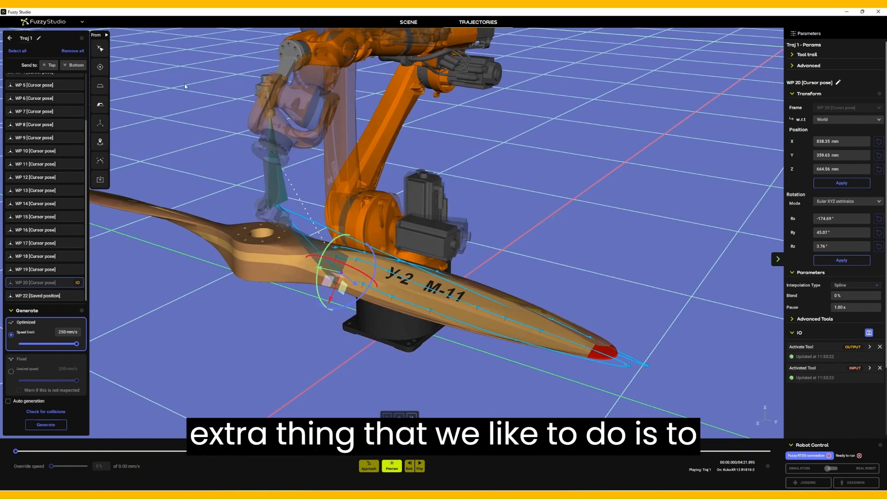
click(10, 38)
click(34, 53)
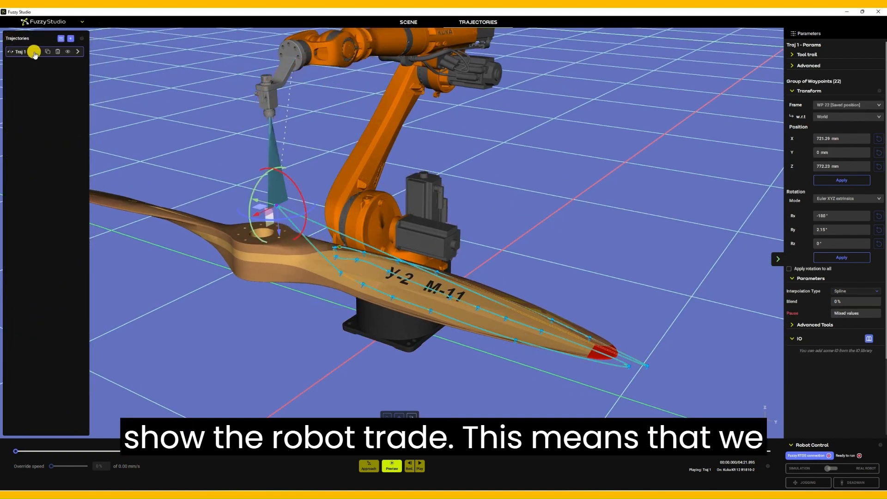
click(792, 54)
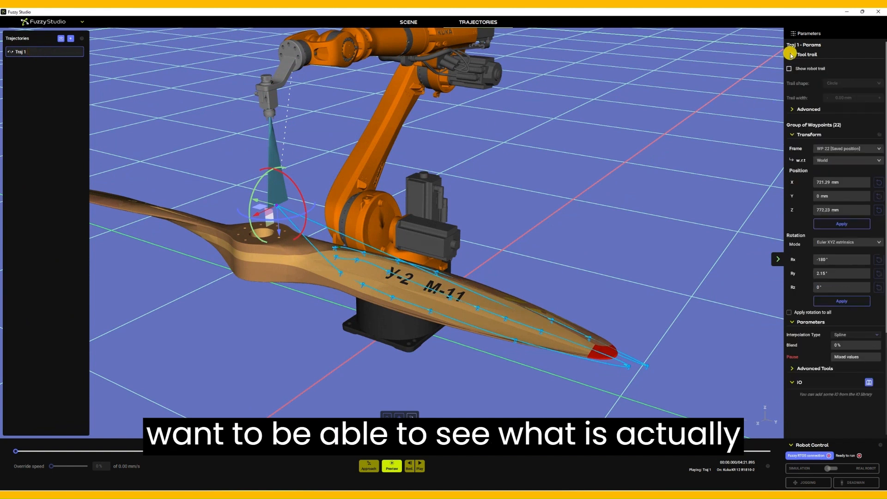
click(789, 69)
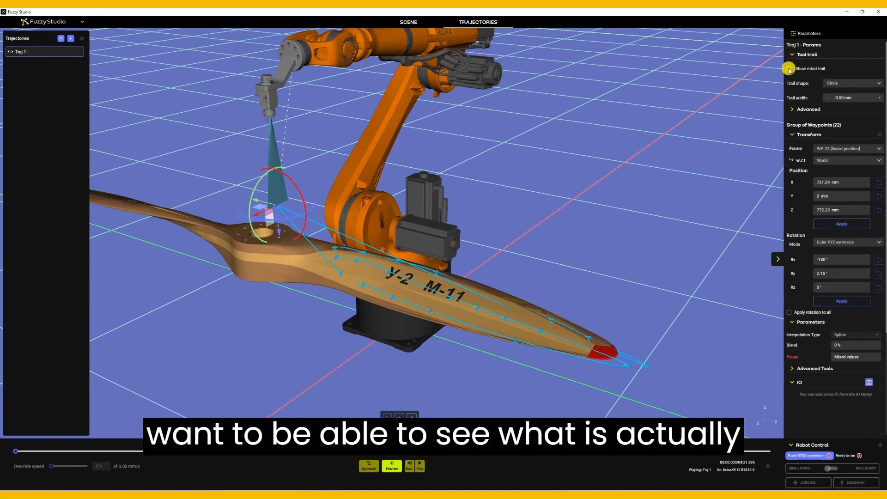
click(843, 84)
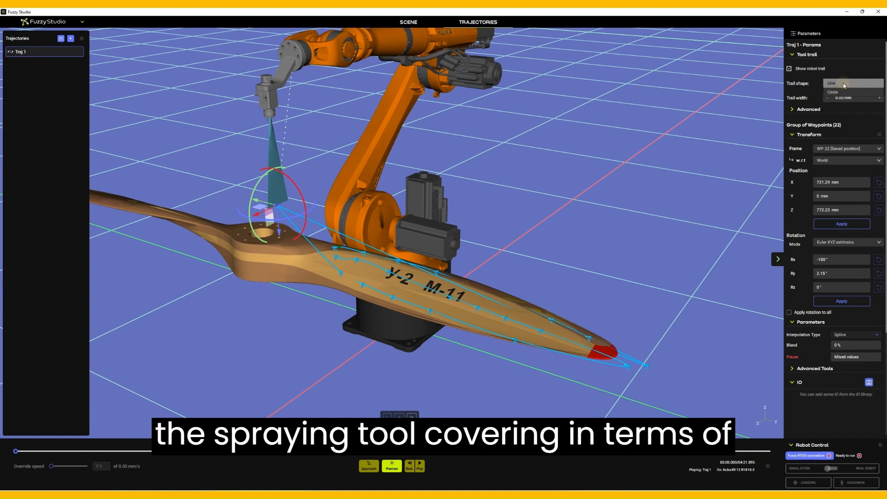
click(844, 85)
click(836, 97)
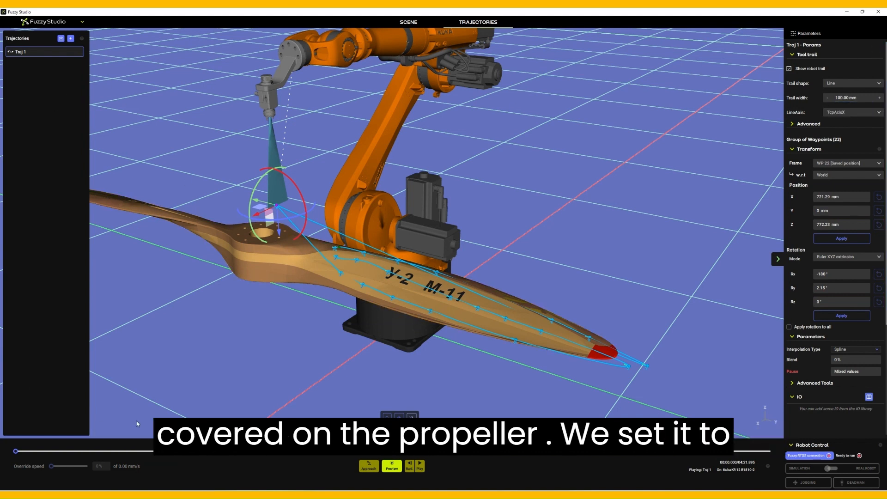
Regenerate Traj 1 with the waypoint IOs and show its tool trail settings.
double_click(19, 52)
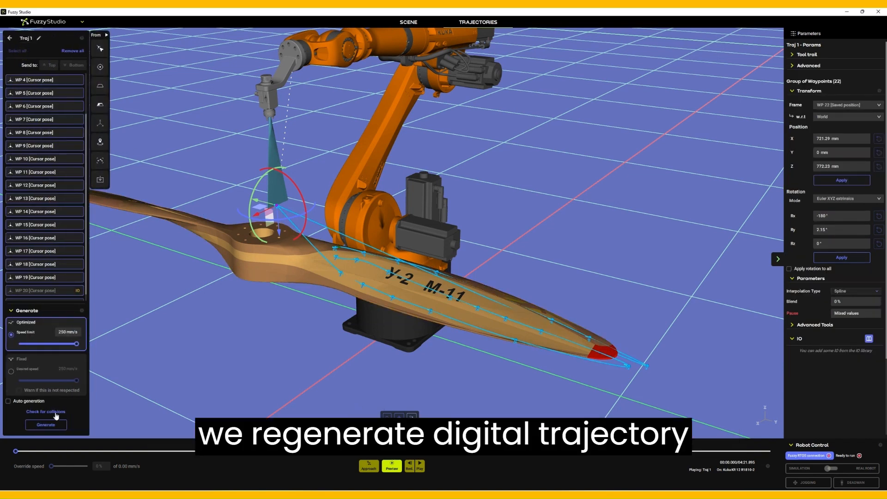
click(50, 425)
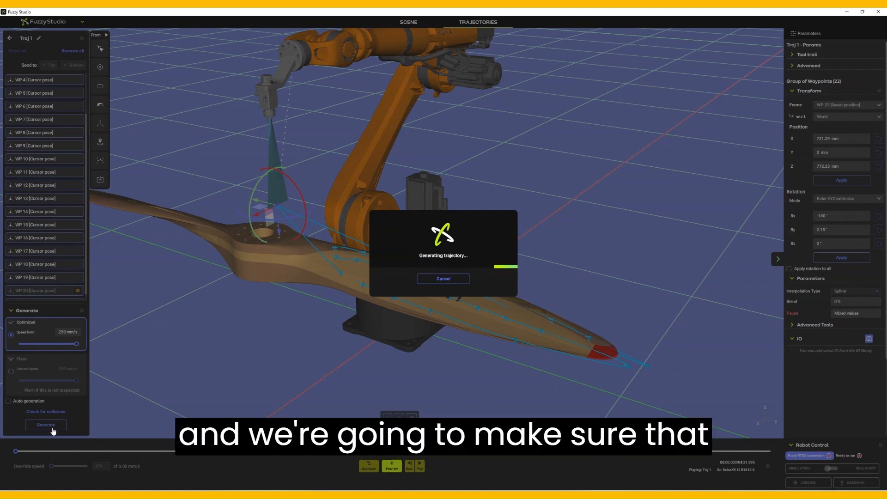
click(794, 55)
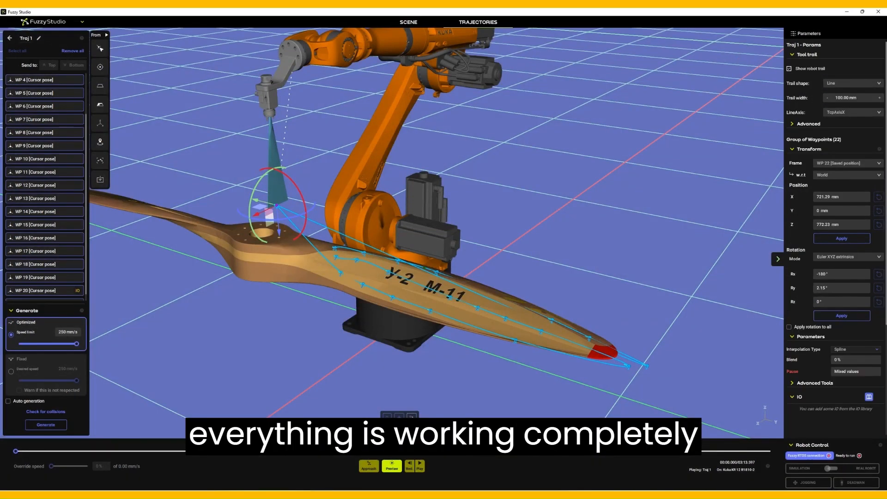
Preview Traj 1 briefly, pause it and advance the timeline to about 1:06 at the propeller blade tip.
click(392, 470)
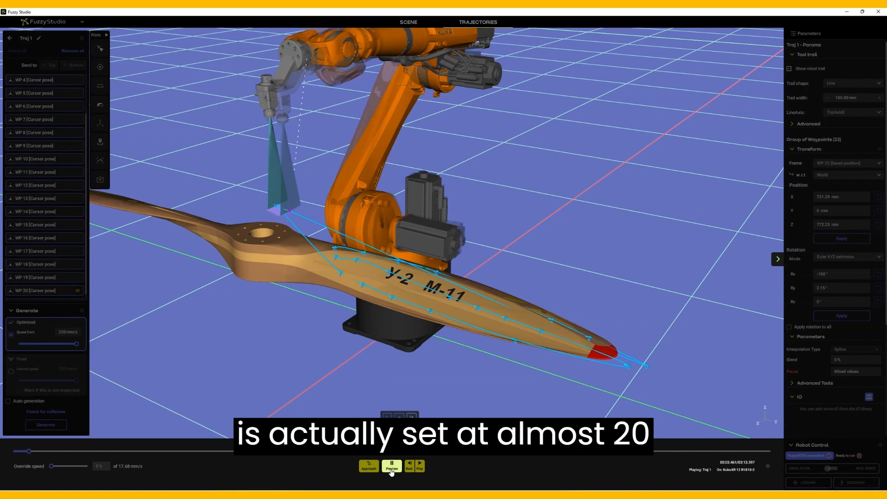
drag(306, 287, 386, 237)
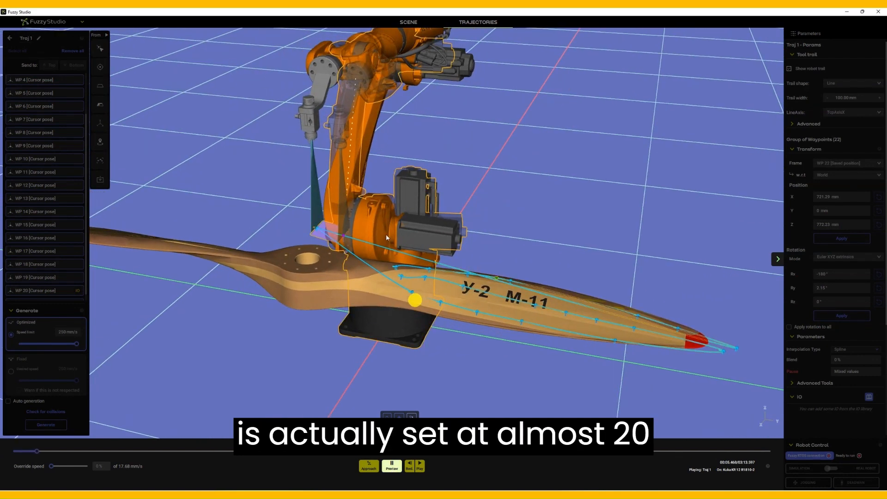
click(391, 465)
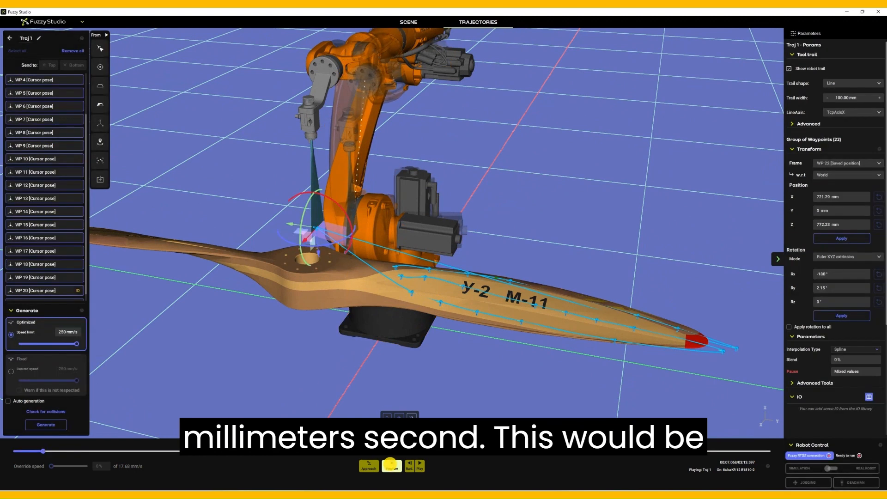
drag(43, 450, 254, 451)
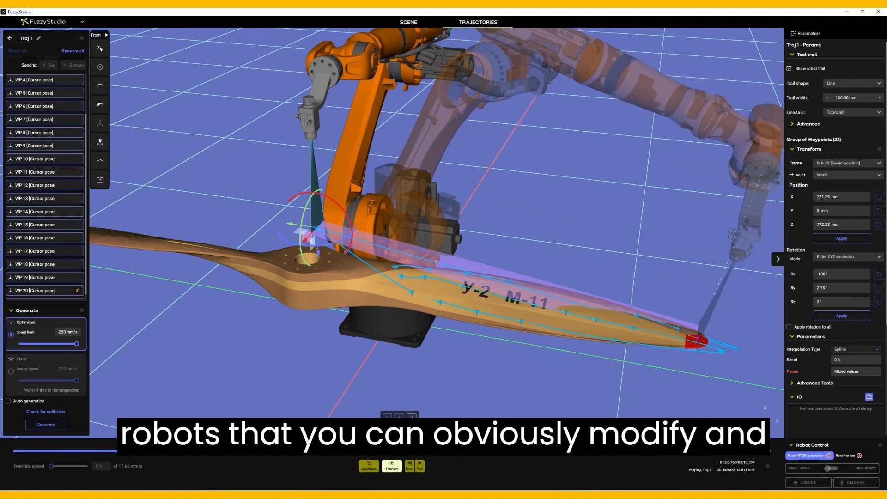
drag(638, 383, 462, 359)
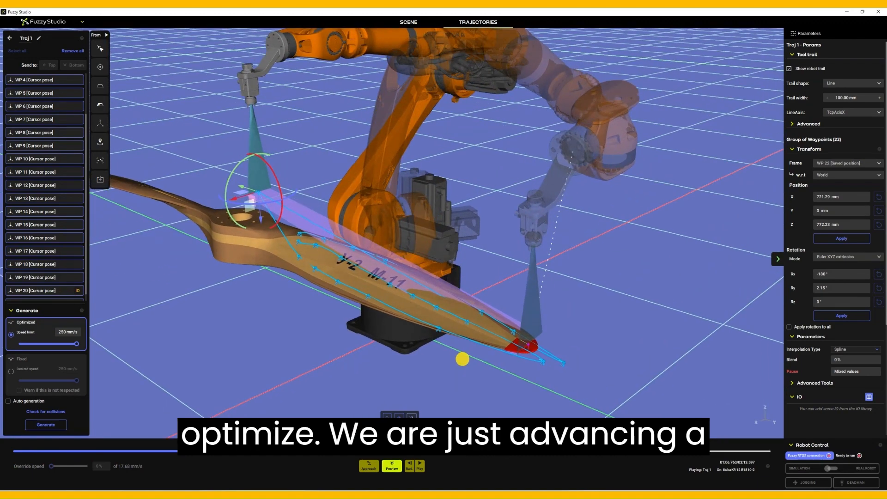
Resume the trajectory preview and examine the spray trail's coverage of the propeller blade from several angles.
click(391, 466)
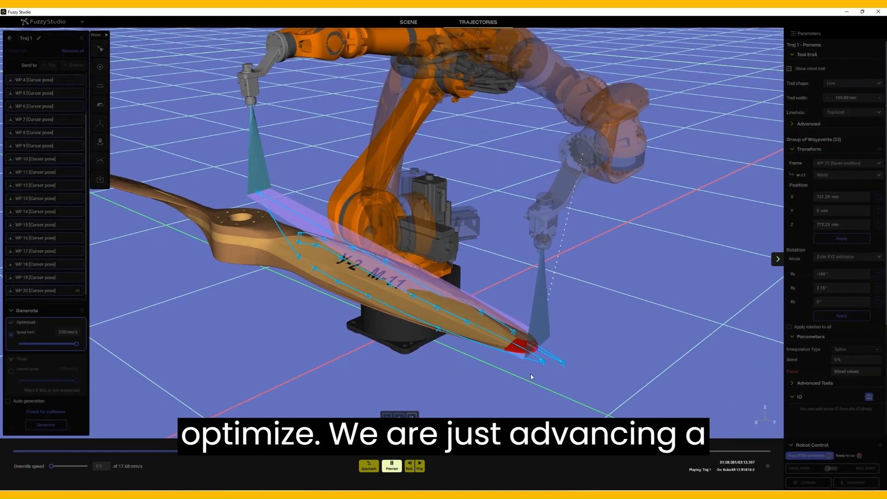
scroll(561, 352, up, 5)
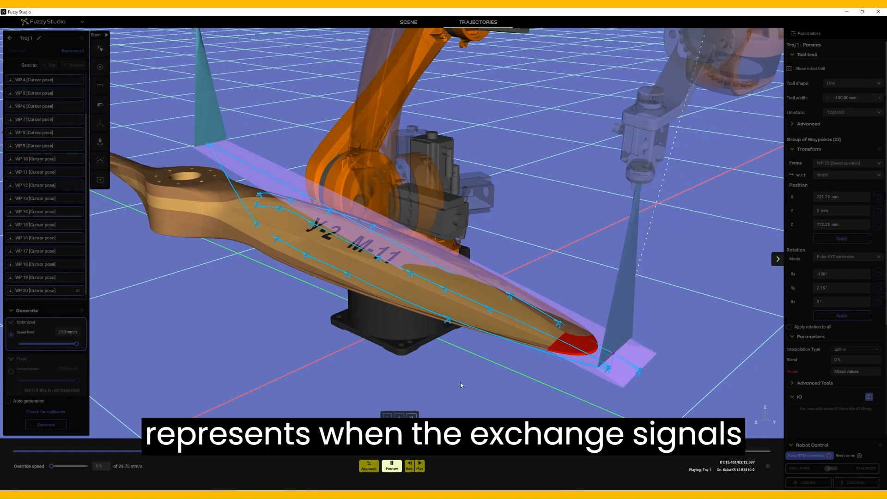
drag(439, 383, 580, 410)
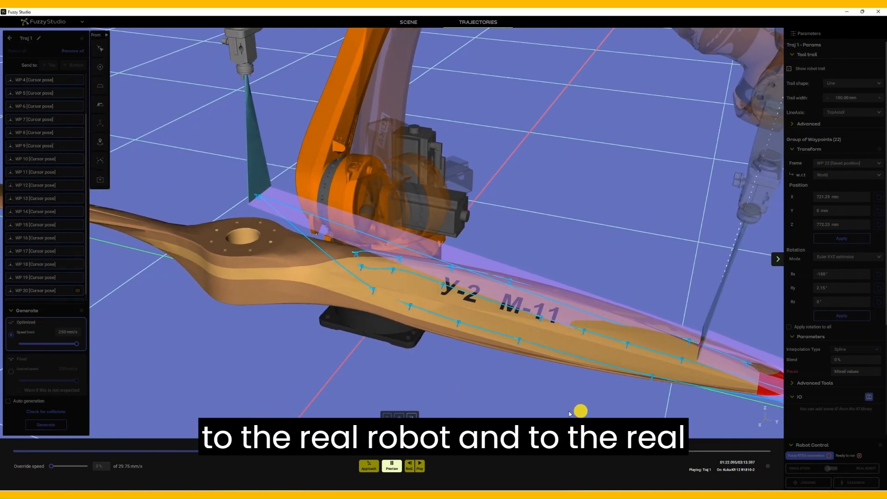
right_drag(540, 203, 499, 131)
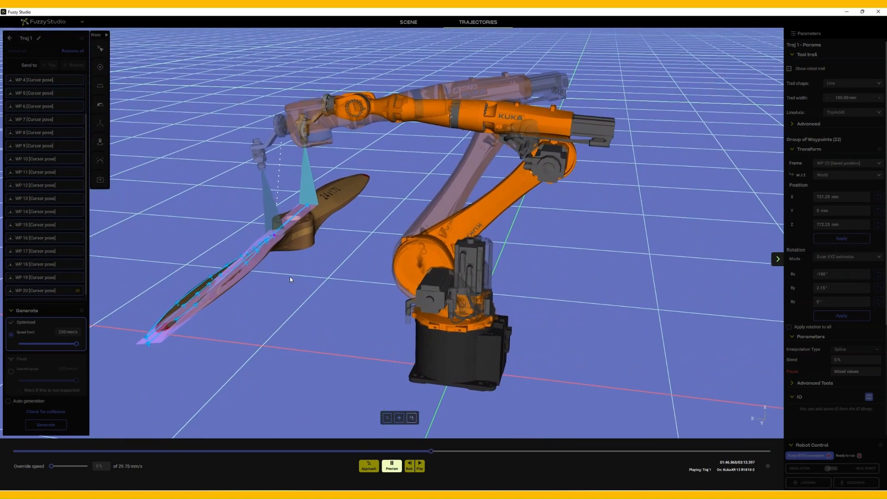
drag(223, 230, 563, 224)
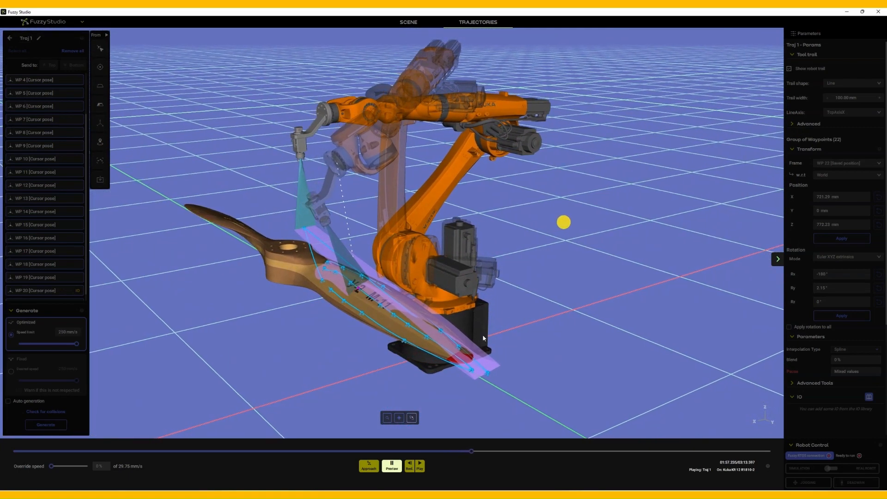